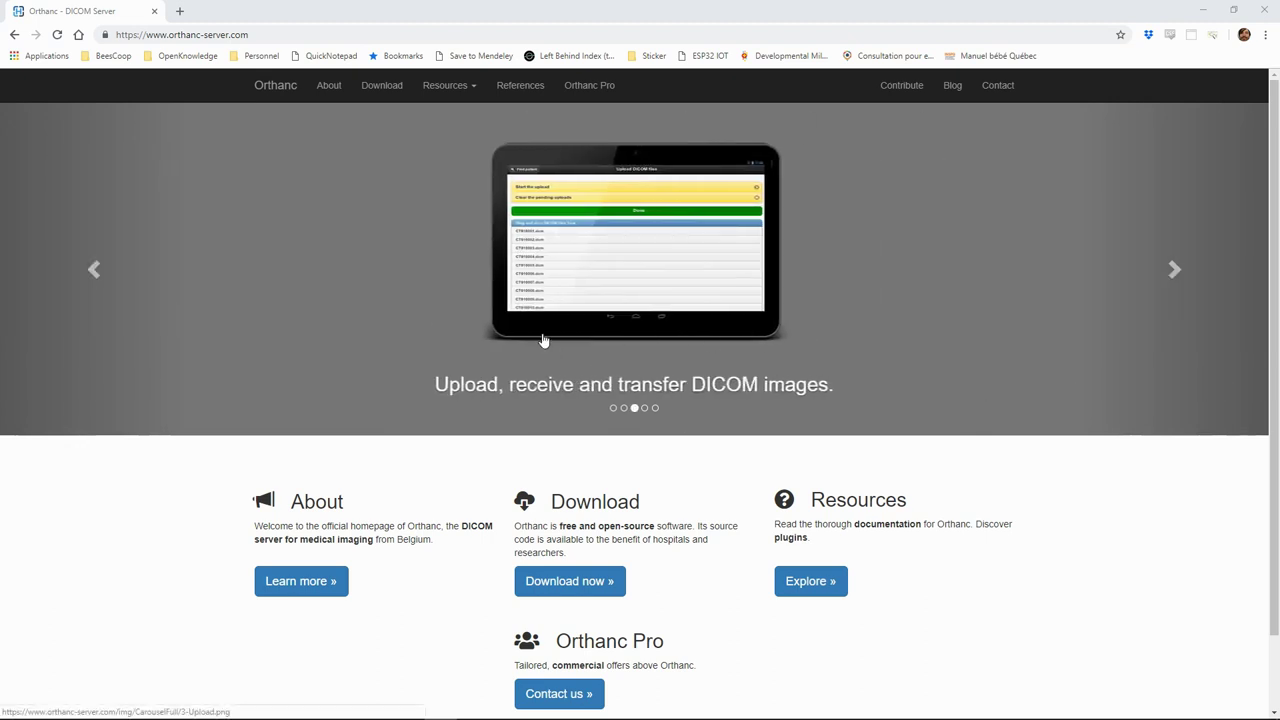
Switch from the Chrome Orthanc homepage to the Orthanc Server installation folder.
{"action": "key", "text": "alt+Tab"}
Open README.txt and highlight the Windows-service sentence and the default DICOM 4242 / HTTP 8042 ports.
{"action": "double_click", "coordinate": [754, 385]}
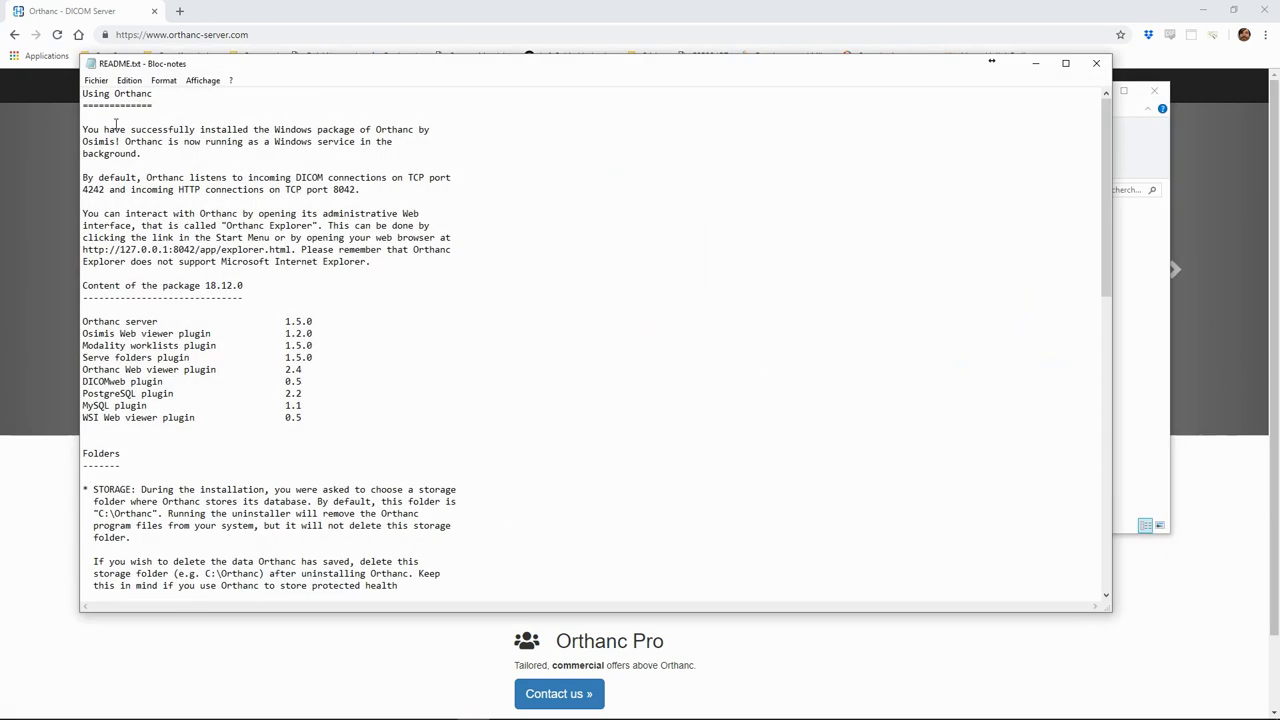
{"action": "left_click_drag", "start_coordinate": [126, 141], "coordinate": [384, 149]}
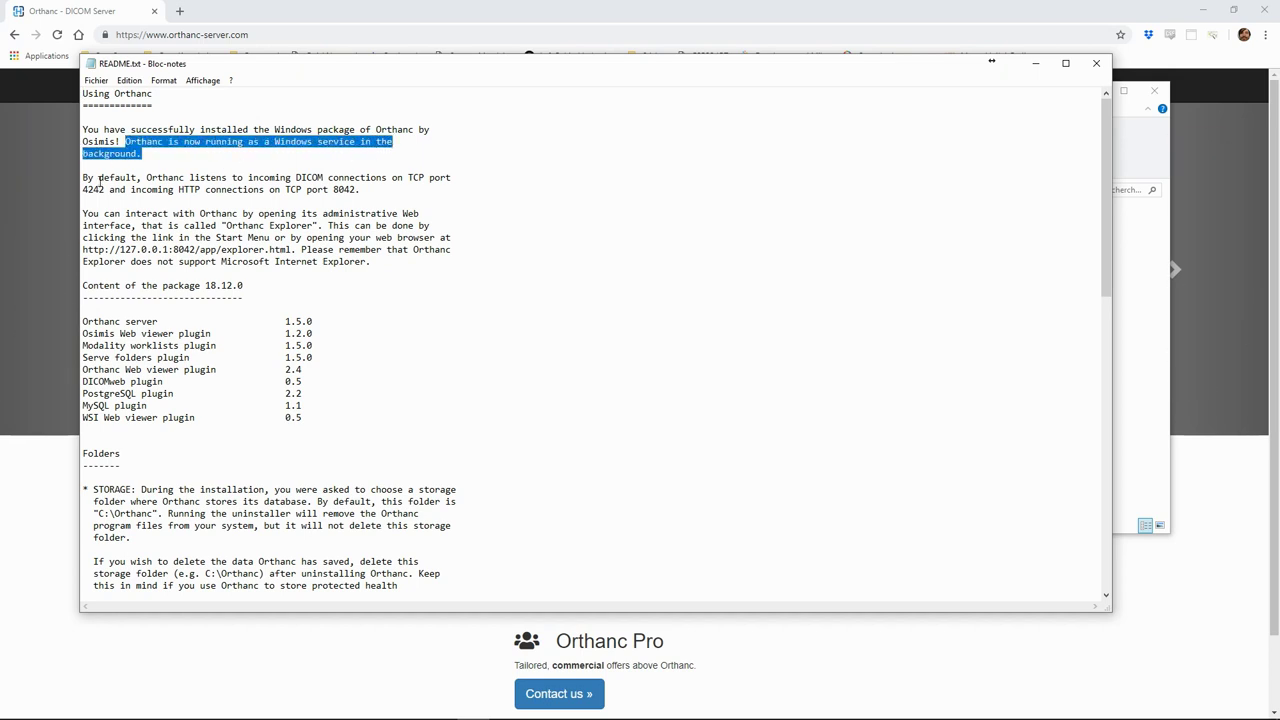
{"action": "left_click_drag", "start_coordinate": [83, 177], "coordinate": [358, 190]}
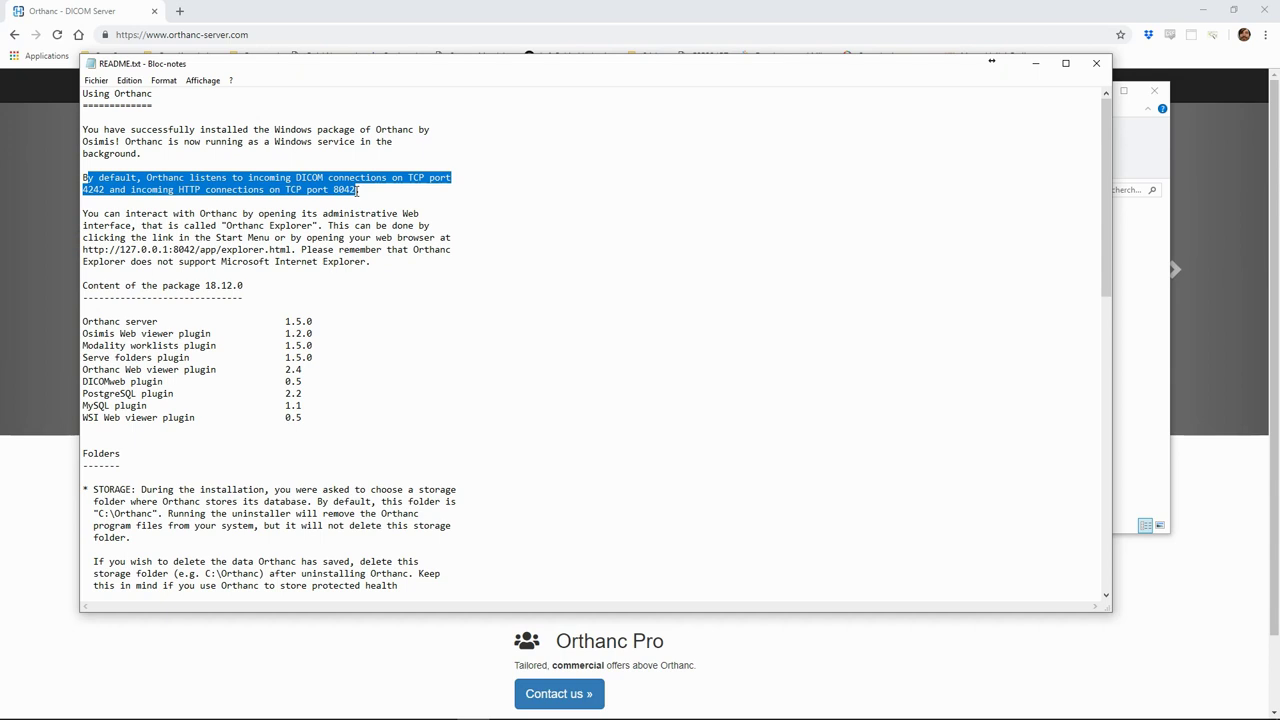
{"action": "left_click", "coordinate": [344, 202]}
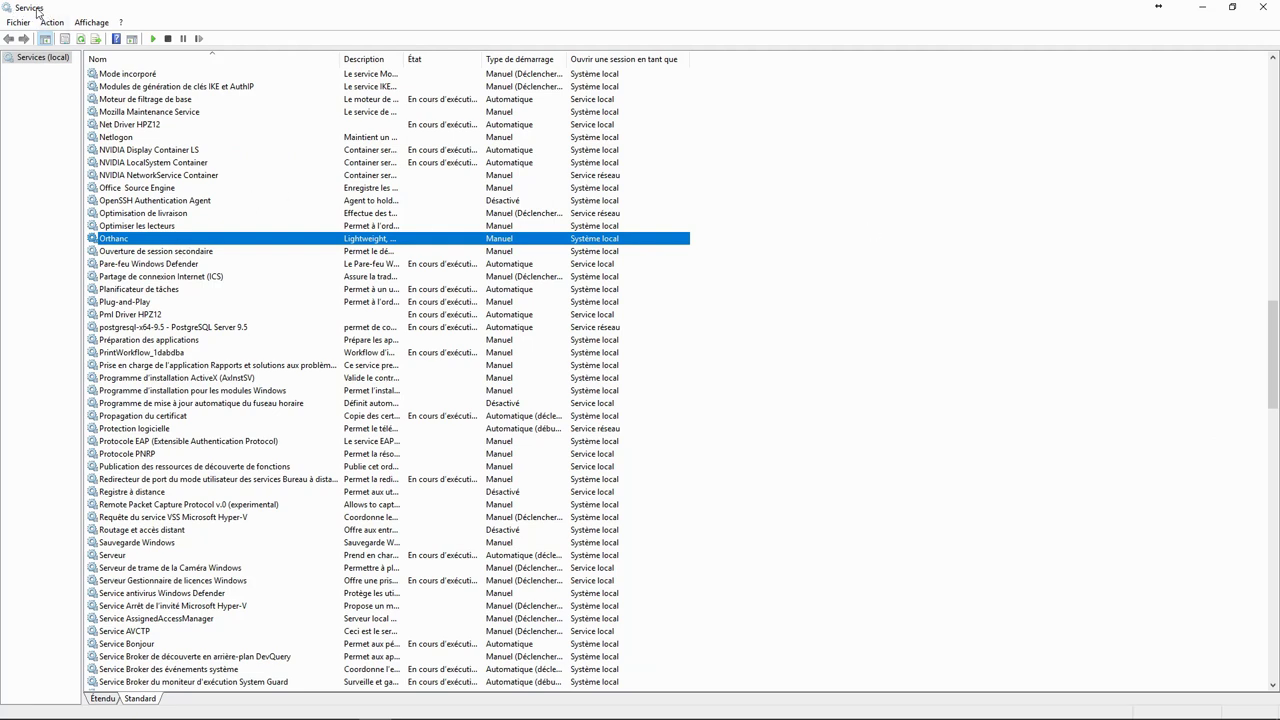
Start (Démarrer) the Orthanc service in Services and dismiss the progress window.
{"action": "right_click", "coordinate": [140, 240]}
{"action": "left_click", "coordinate": [170, 250]}
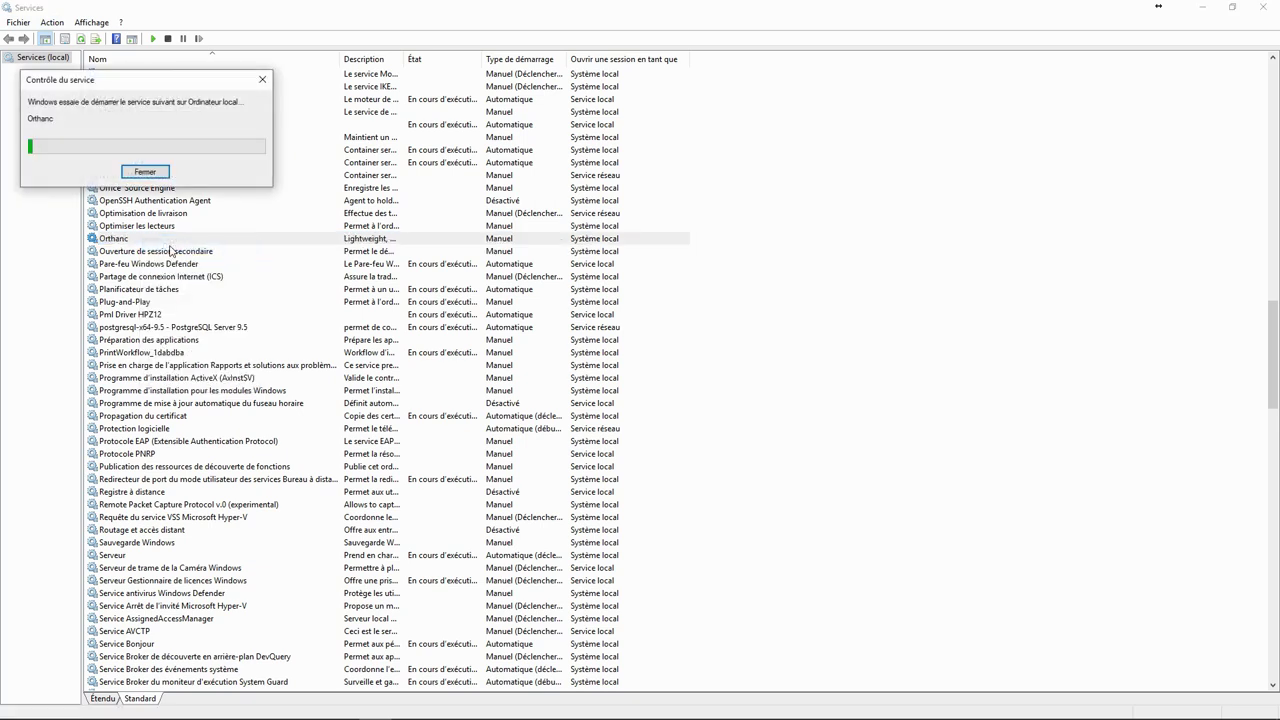
{"action": "left_click", "coordinate": [150, 170]}
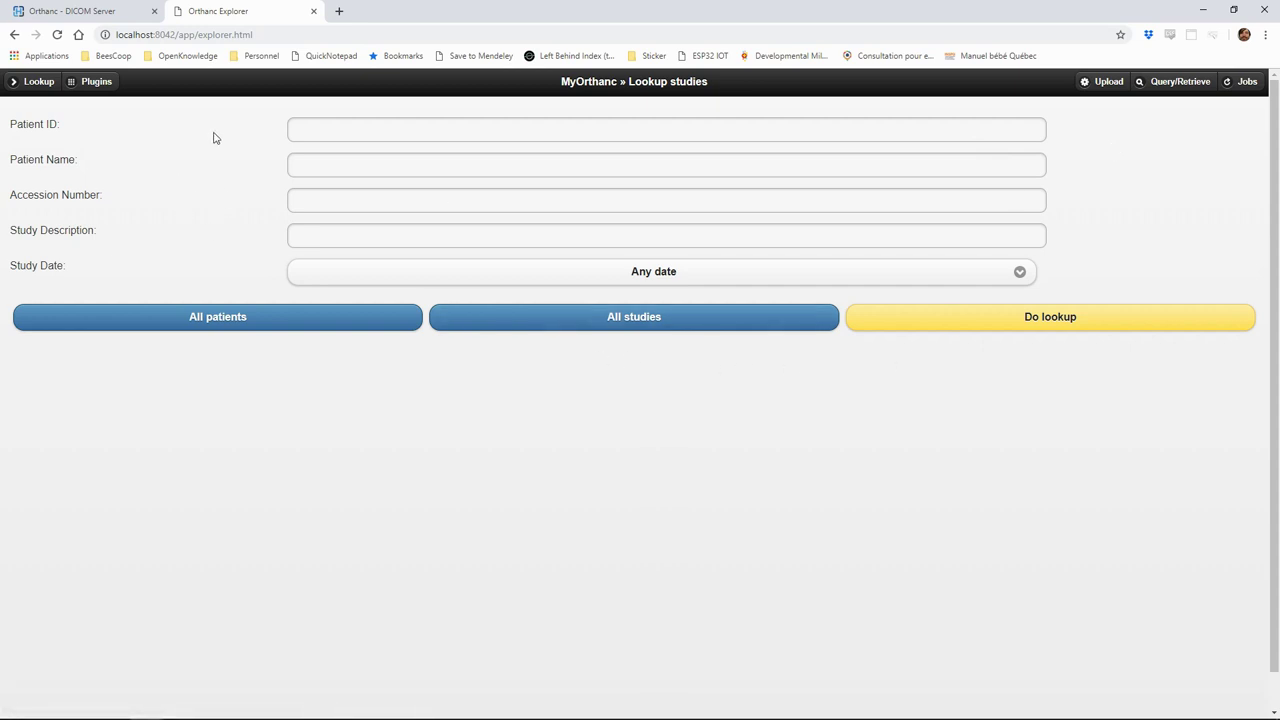
Open orthanc.json from the Orthanc Server Configuration folder in Sublime Text.
{"action": "key", "text": "alt+Tab"}
{"action": "double_click", "coordinate": [758, 230]}
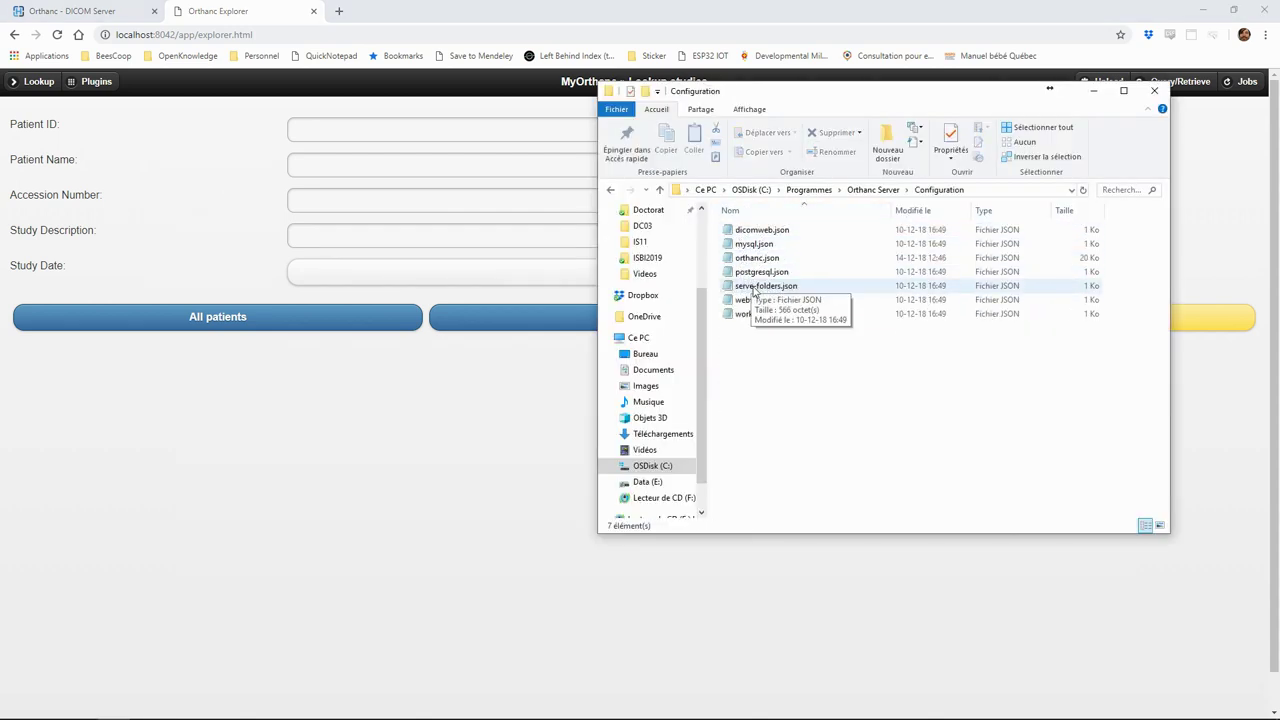
{"action": "double_click", "coordinate": [760, 258]}
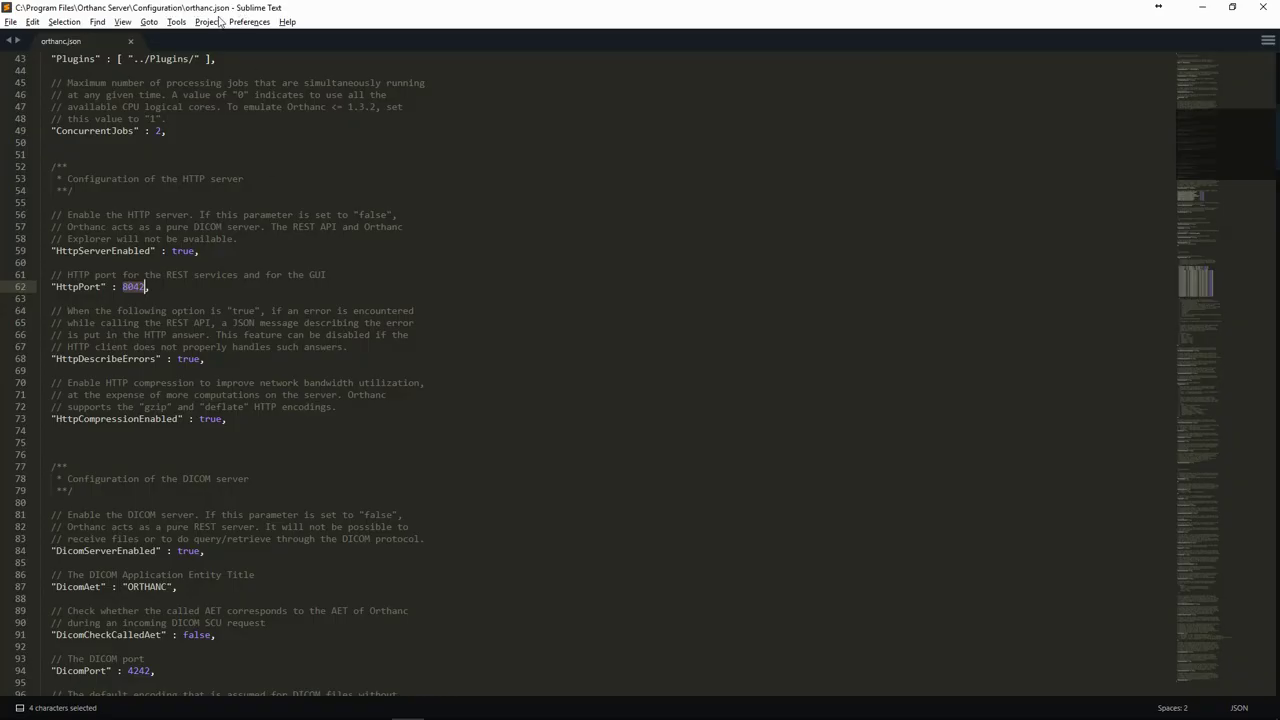
Highlight the StorageDirectory C:\Orthanc setting and the HTTP server HttpPort 8042 settings.
{"action": "scroll", "coordinate": [1158, 6], "scroll_direction": "up", "scroll_amount": 14}
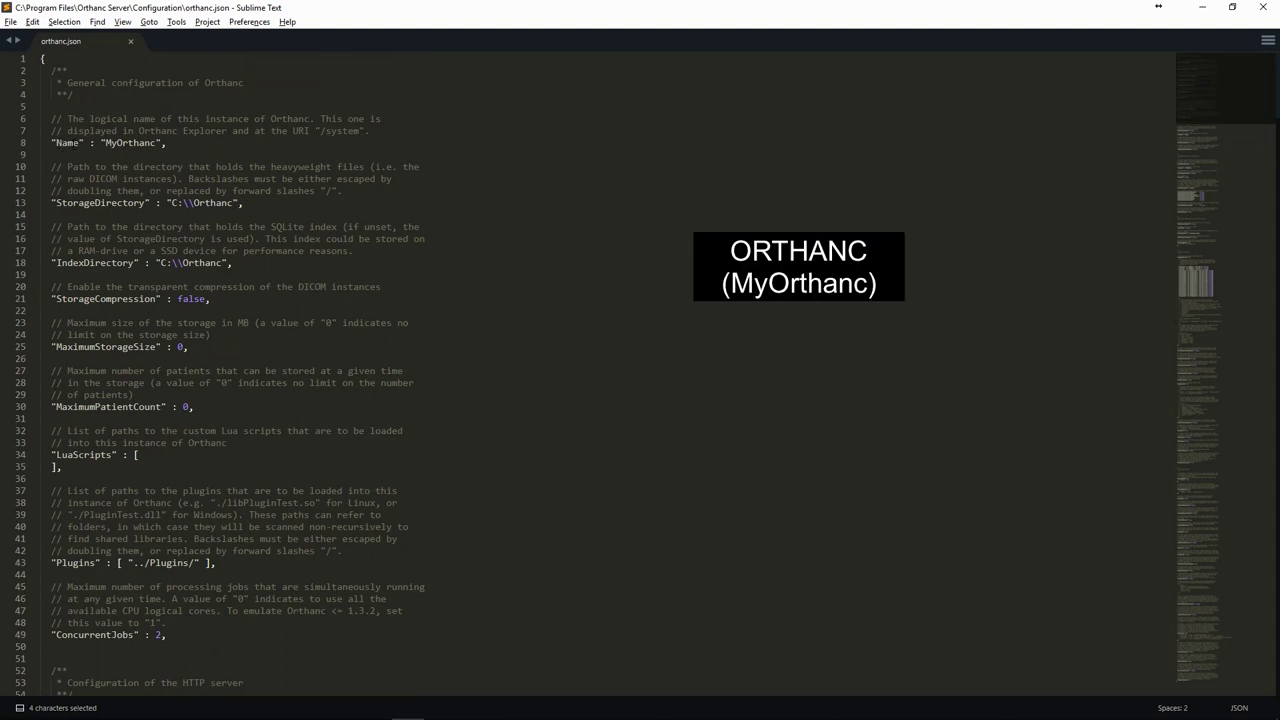
{"action": "left_click_drag", "start_coordinate": [56, 202], "coordinate": [273, 201]}
{"action": "scroll", "coordinate": [108, 213], "scroll_direction": "down", "scroll_amount": 1}
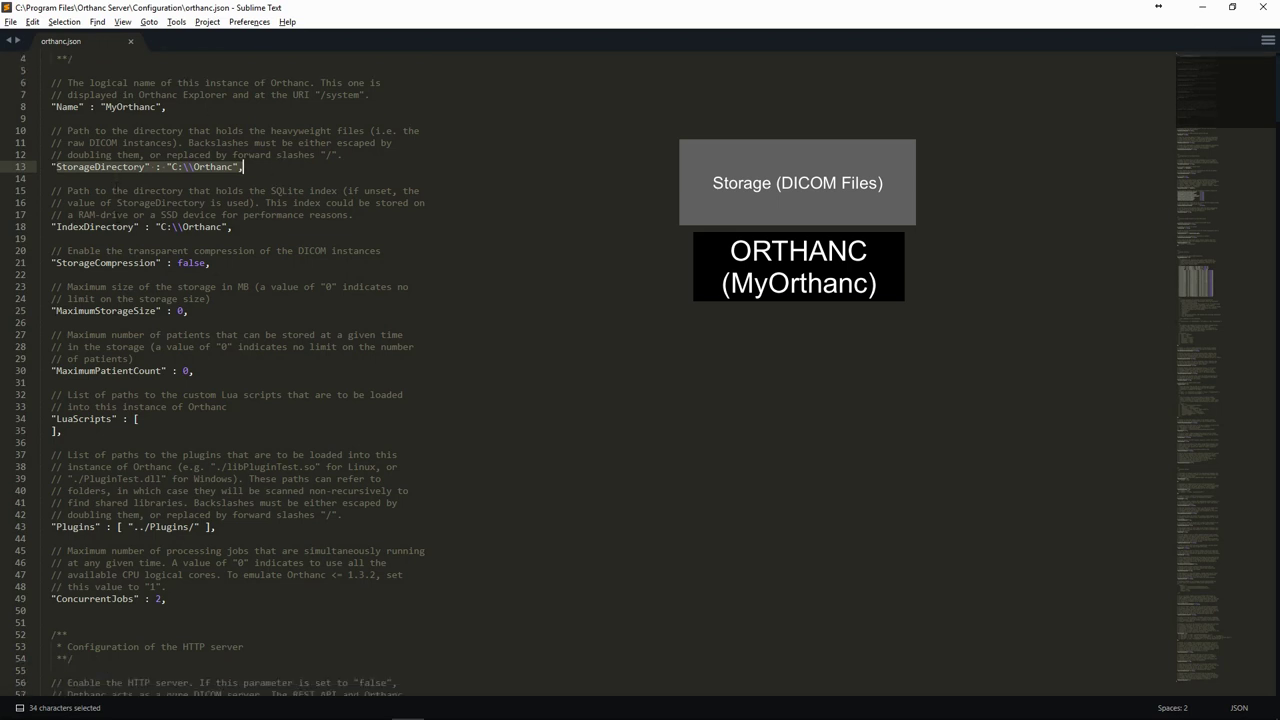
{"action": "scroll", "coordinate": [158, 190], "scroll_direction": "down", "scroll_amount": 3}
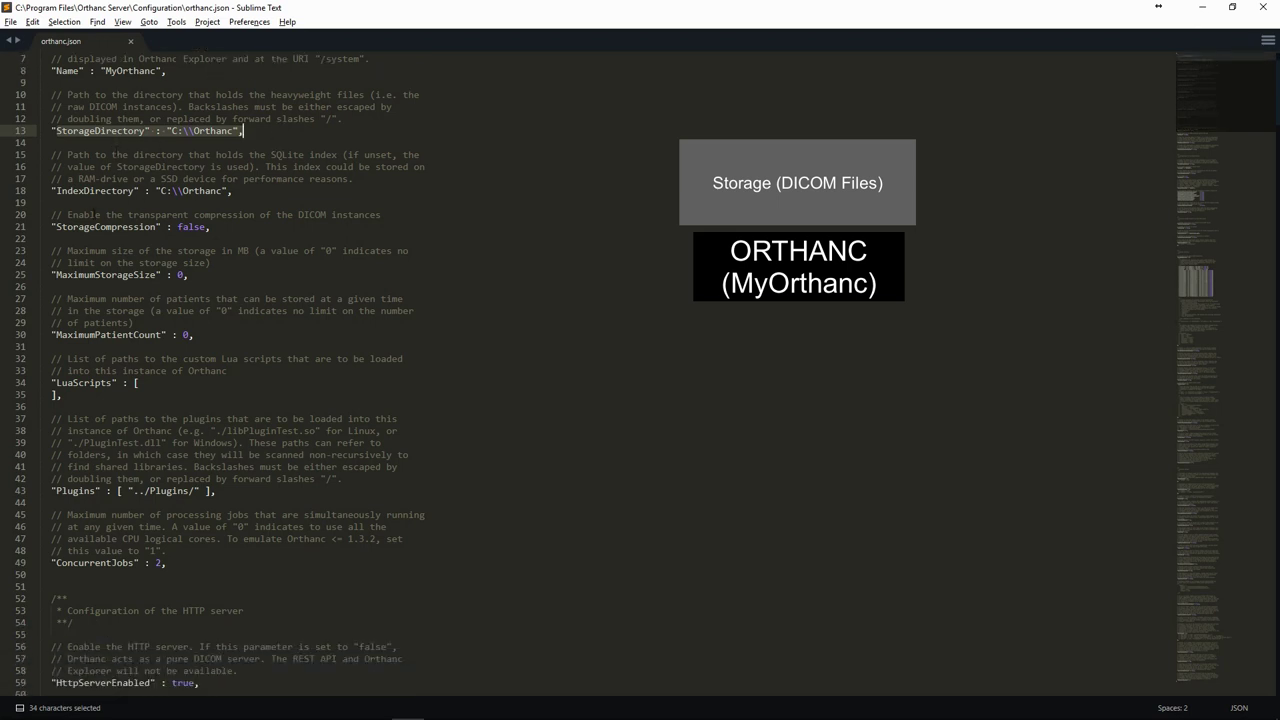
{"action": "scroll", "coordinate": [147, 514], "scroll_direction": "down", "scroll_amount": 7}
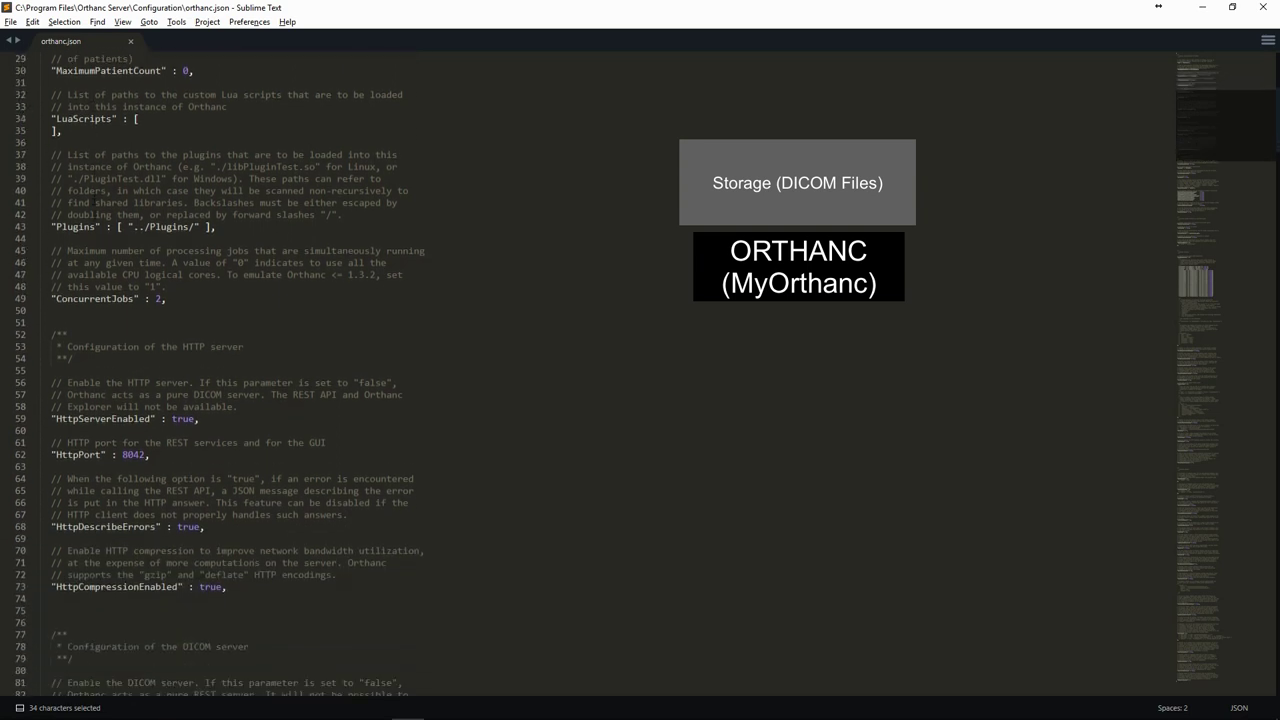
{"action": "scroll", "coordinate": [147, 514], "scroll_direction": "down", "scroll_amount": 5}
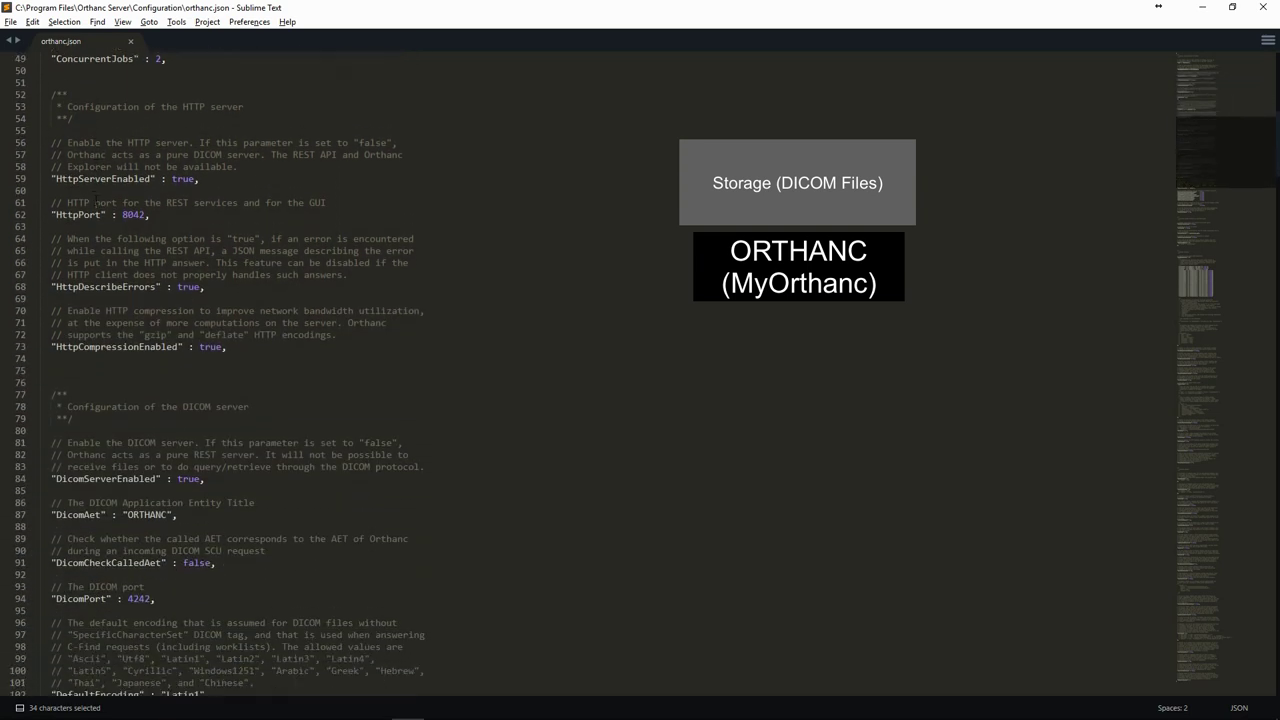
{"action": "left_click_drag", "start_coordinate": [51, 179], "coordinate": [152, 216]}
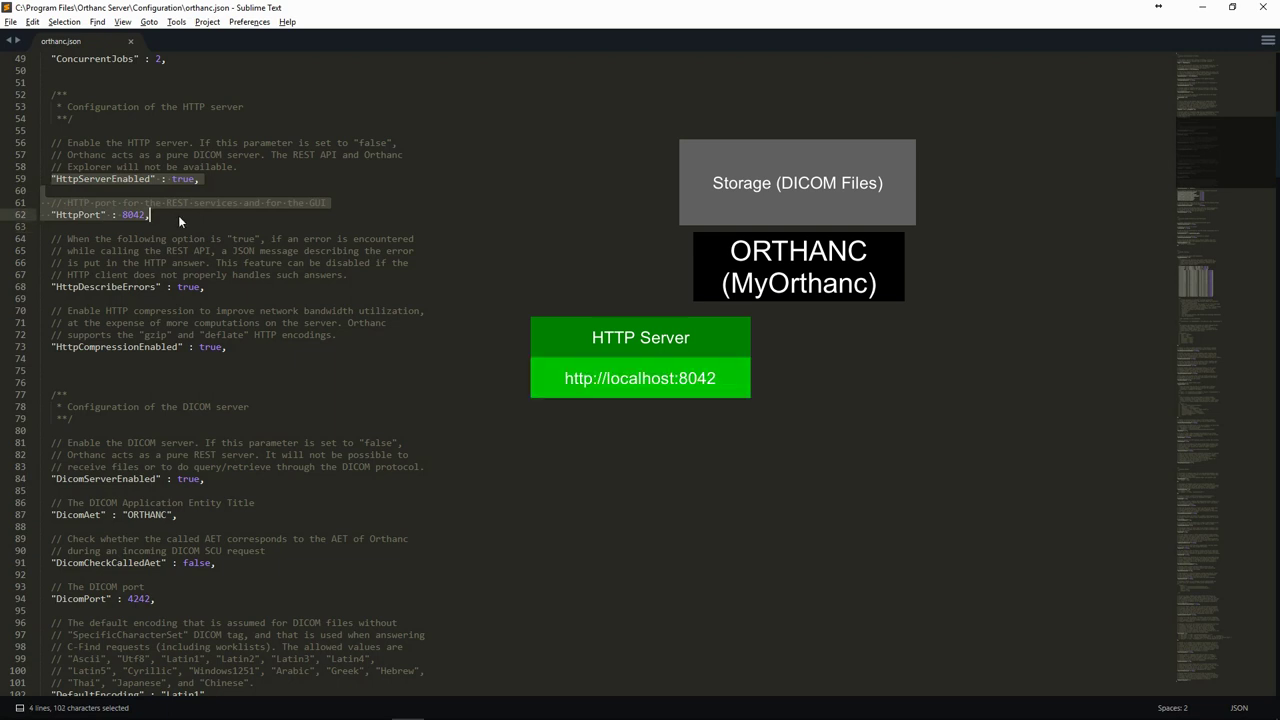
Highlight the DICOM server enable, DicomAet ORTHANC and DicomPort 4242 settings.
{"action": "left_click", "coordinate": [97, 213]}
{"action": "scroll", "coordinate": [400, 380], "scroll_direction": "down", "scroll_amount": 7}
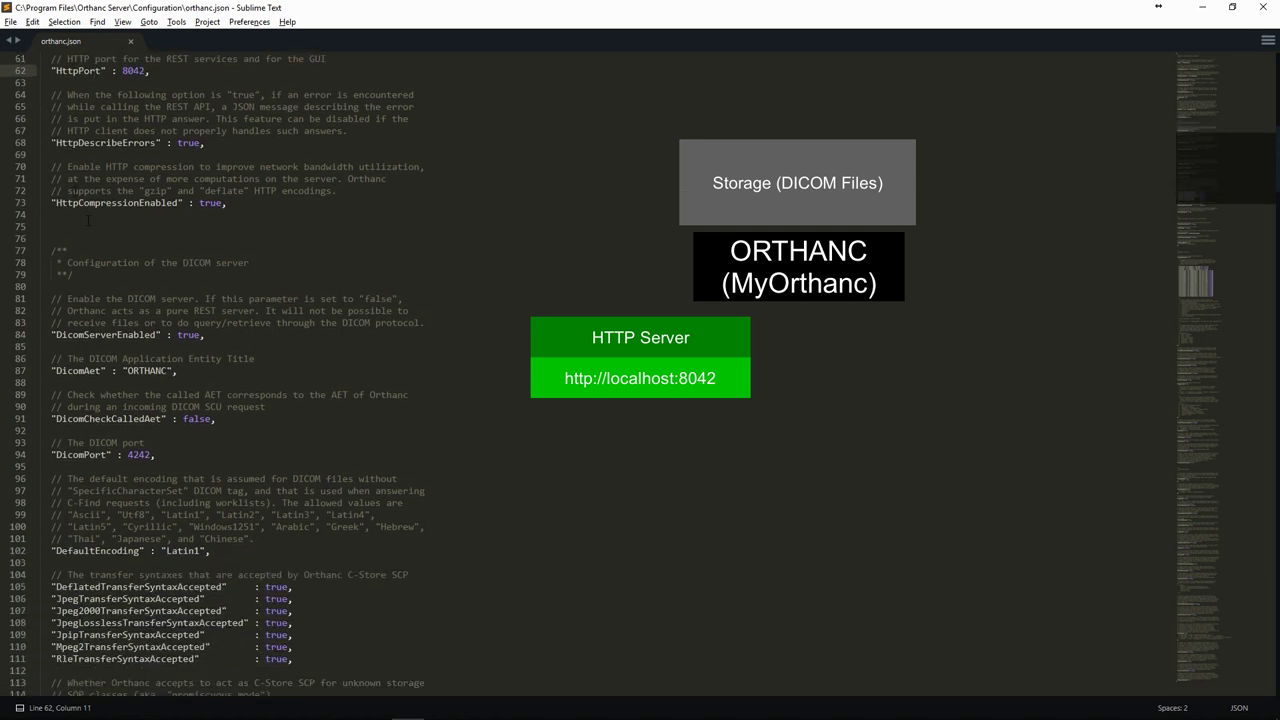
{"action": "left_click_drag", "start_coordinate": [51, 226], "coordinate": [212, 267]}
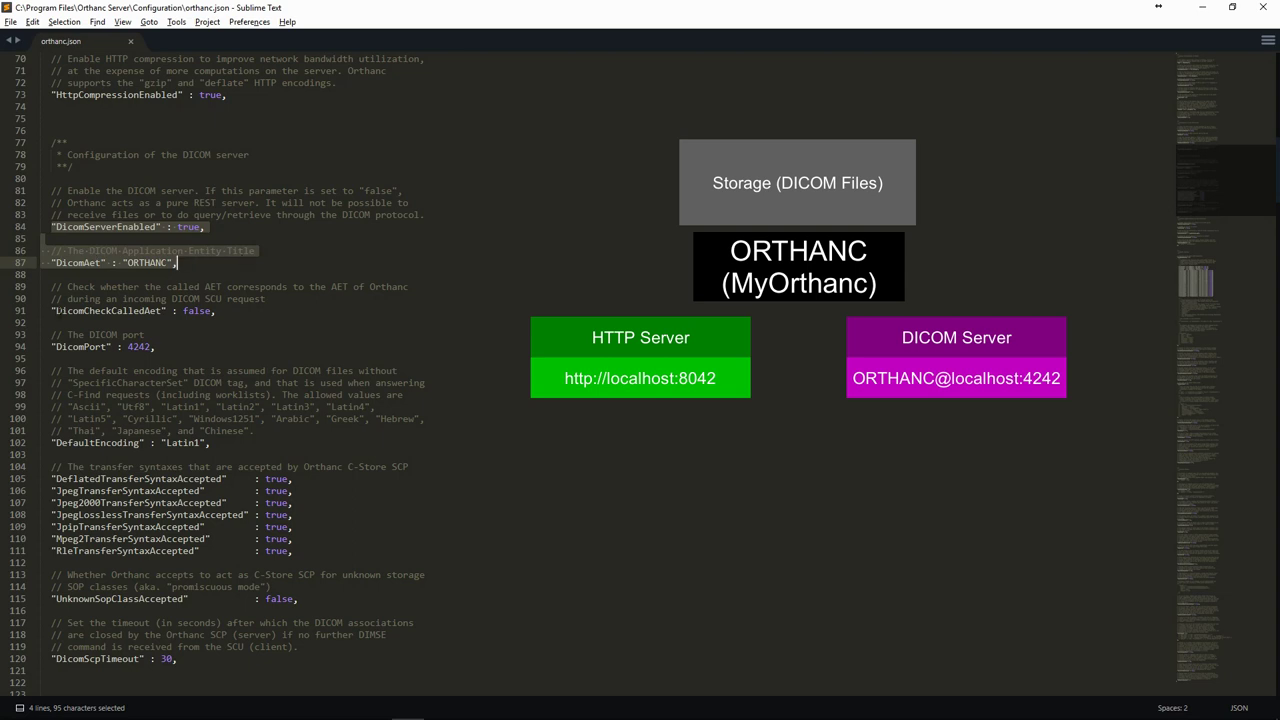
{"action": "left_click_drag", "start_coordinate": [51, 346], "coordinate": [199, 347]}
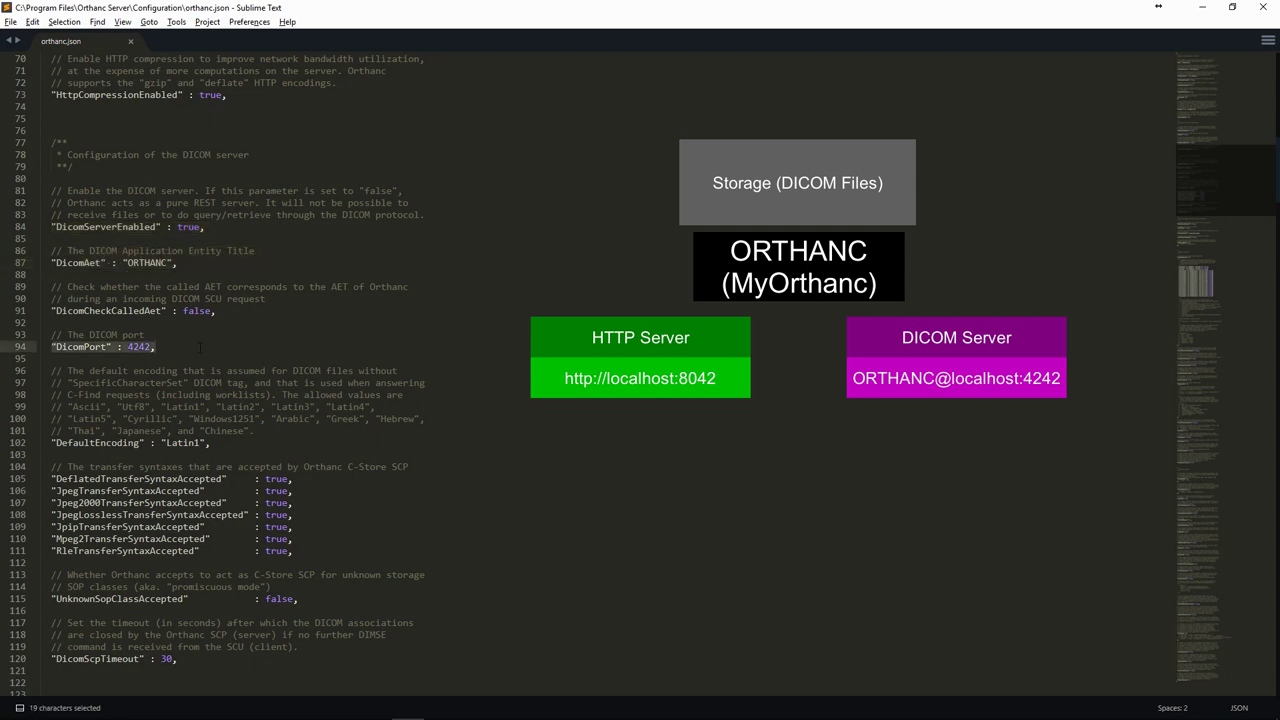
Review the accepted transfer syntaxes comment and the known DicomModalities section.
{"action": "scroll", "coordinate": [198, 346], "scroll_direction": "down", "scroll_amount": 5}
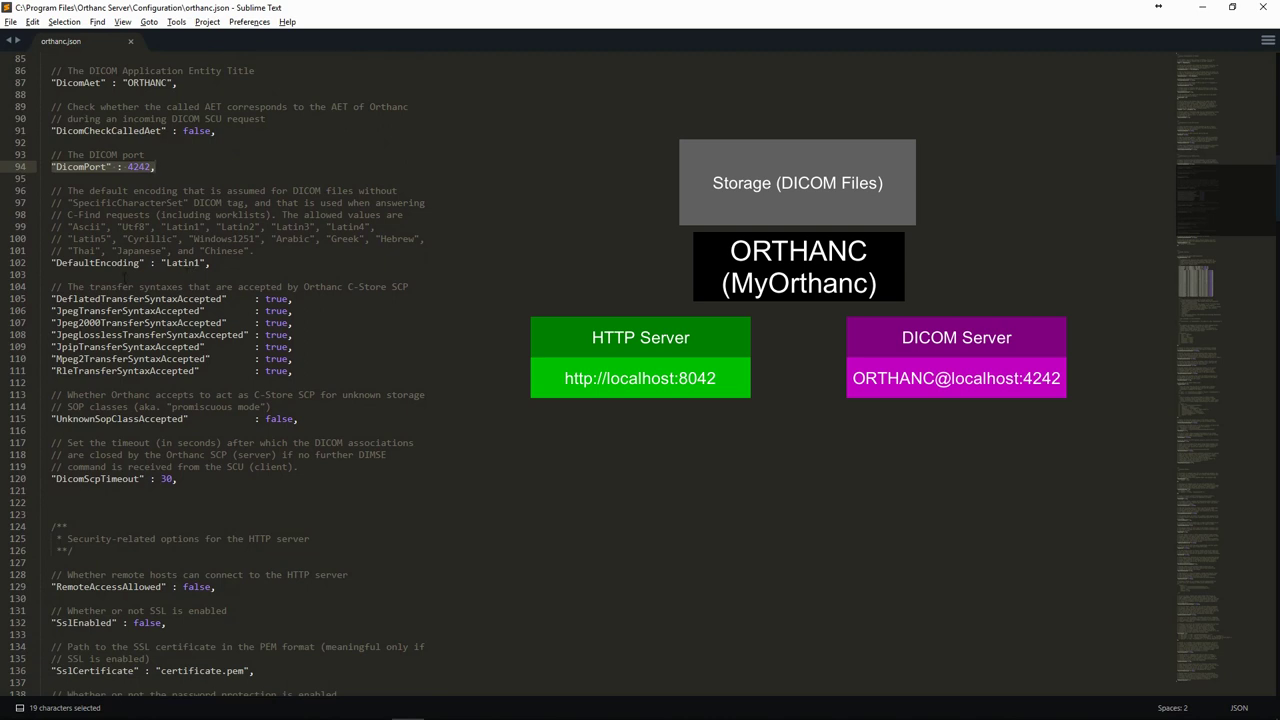
{"action": "left_click_drag", "start_coordinate": [62, 287], "coordinate": [426, 288]}
{"action": "left_click", "coordinate": [335, 376]}
{"action": "scroll", "coordinate": [263, 304], "scroll_direction": "down", "scroll_amount": 15}
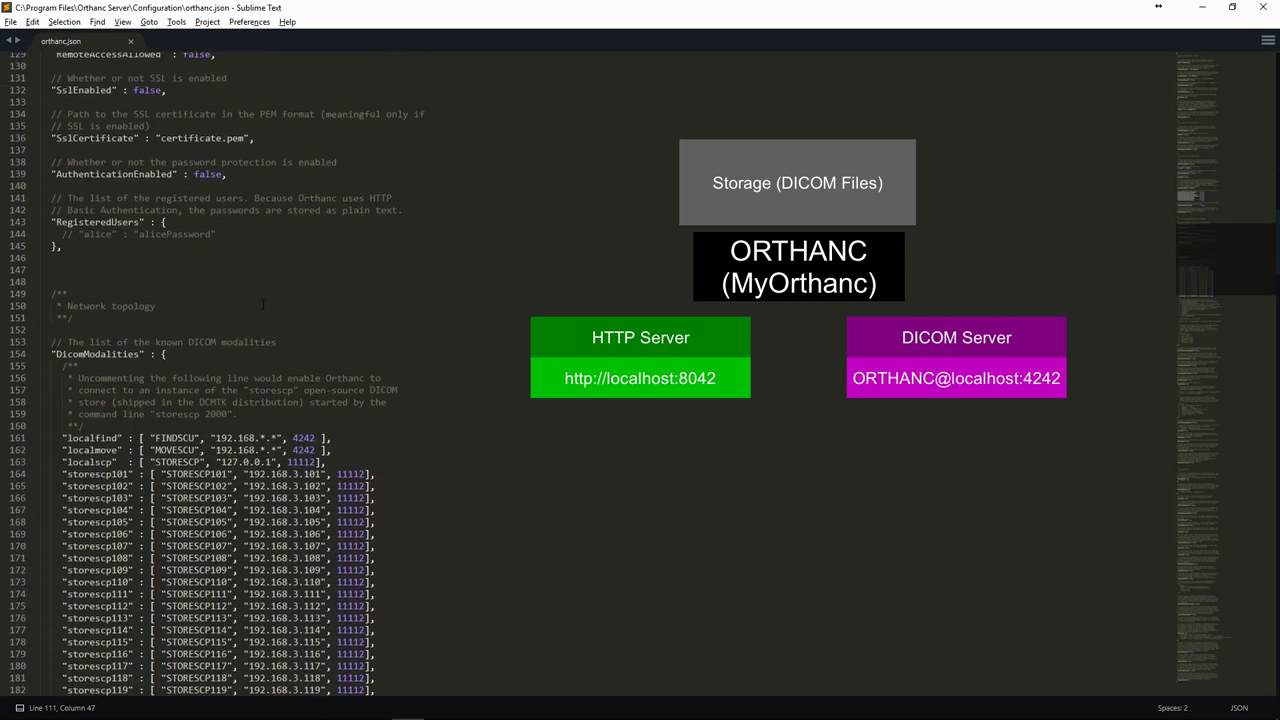
{"action": "scroll", "coordinate": [237, 291], "scroll_direction": "down", "scroll_amount": 5}
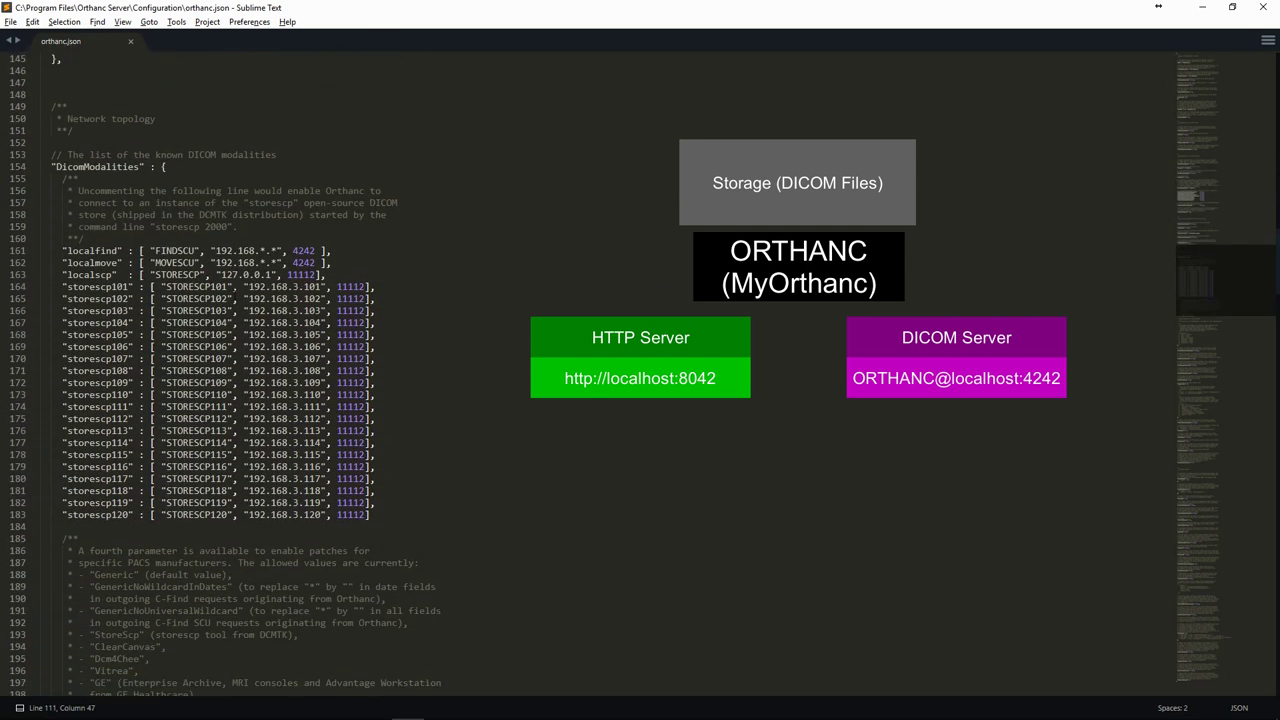
{"action": "scroll", "coordinate": [180, 110], "scroll_direction": "down", "scroll_amount": 1}
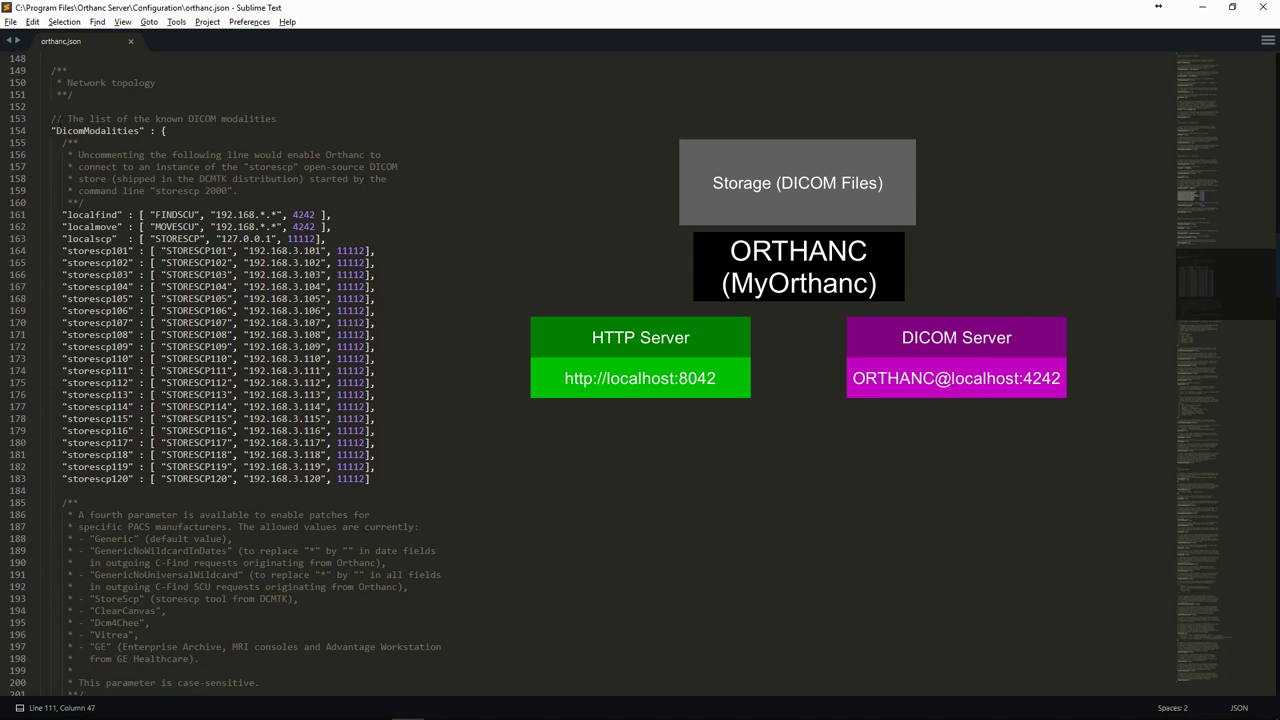
{"action": "left_click_drag", "start_coordinate": [50, 119], "coordinate": [301, 119]}
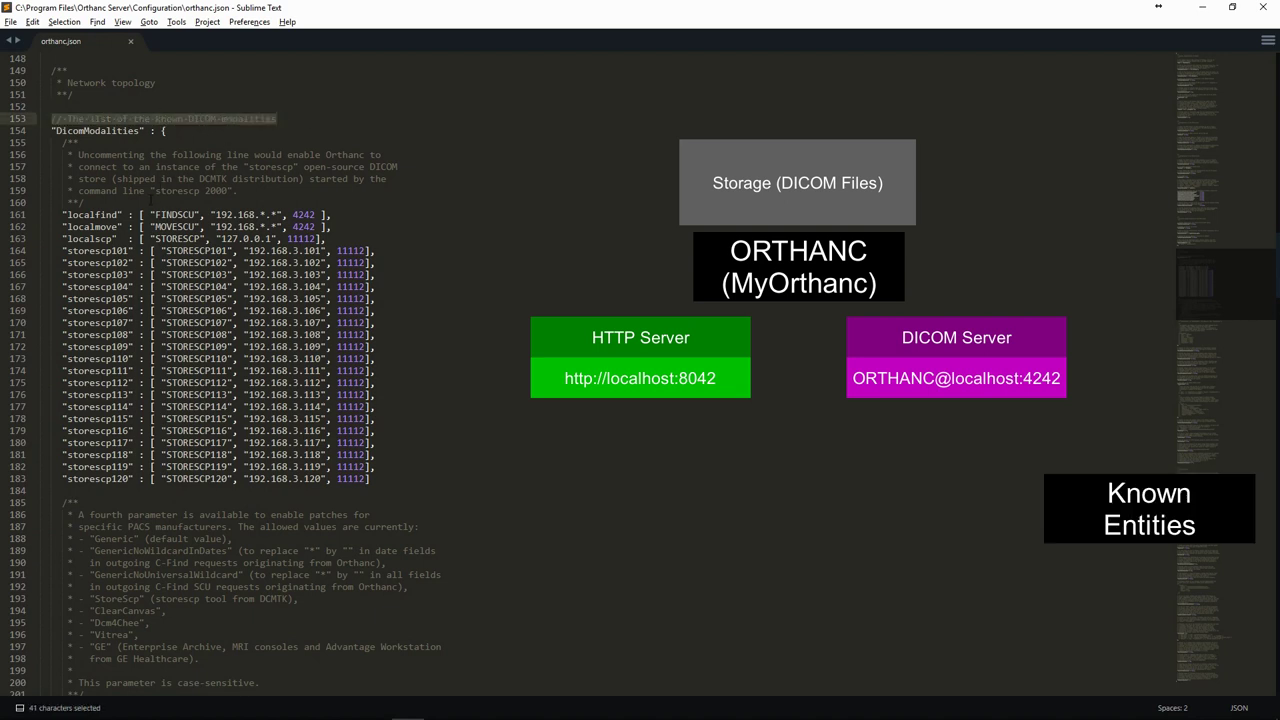
{"action": "left_click", "coordinate": [150, 200]}
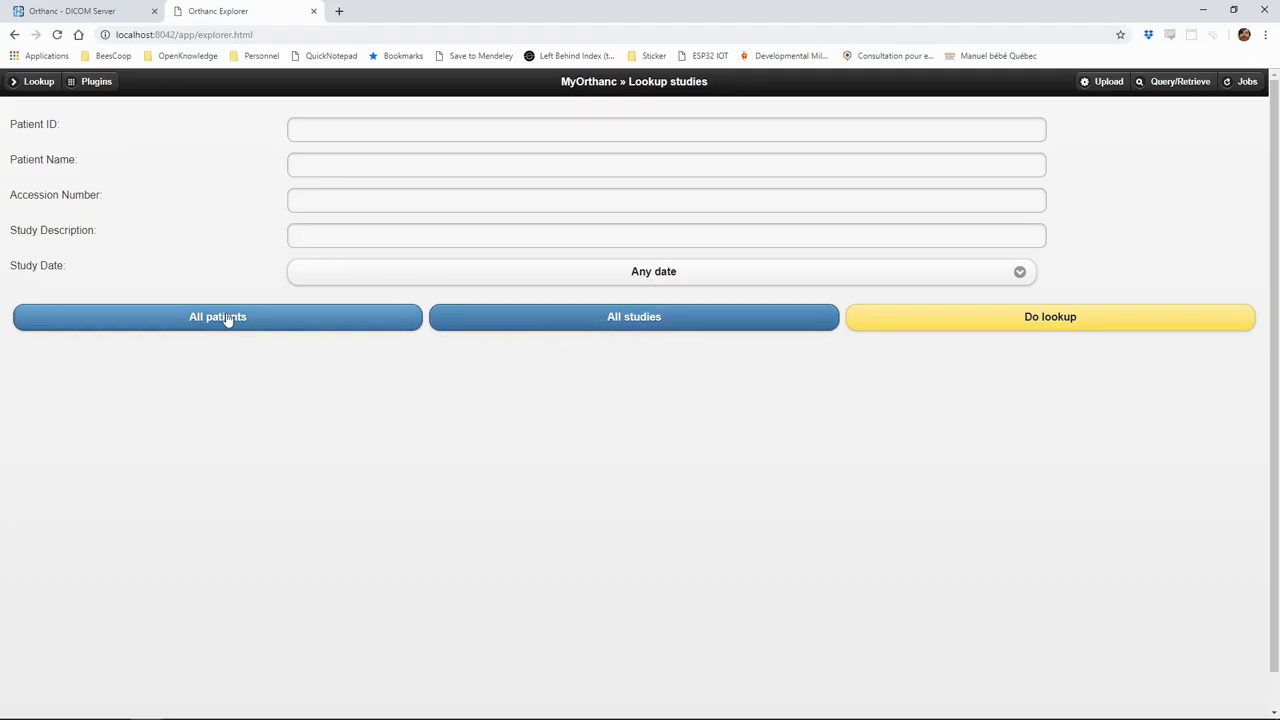
List all patients, then open the stored patient's crane study.
{"action": "left_click", "coordinate": [229, 322]}
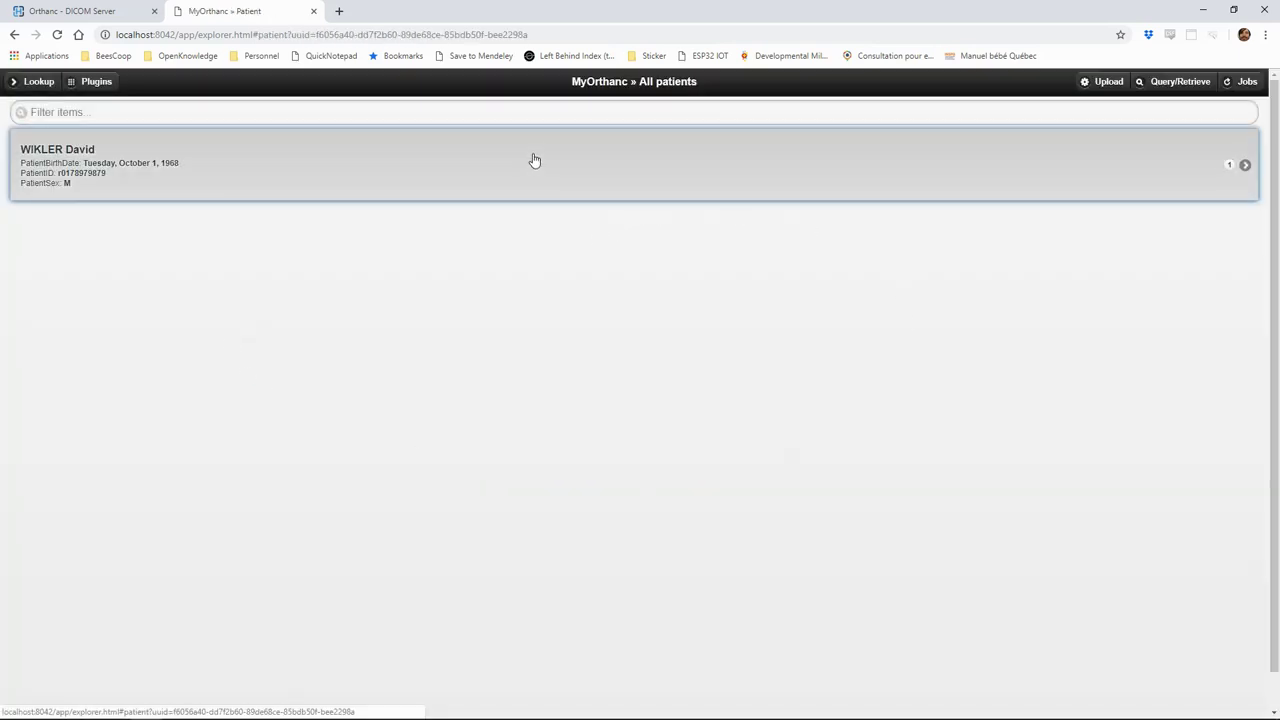
{"action": "left_click", "coordinate": [531, 165]}
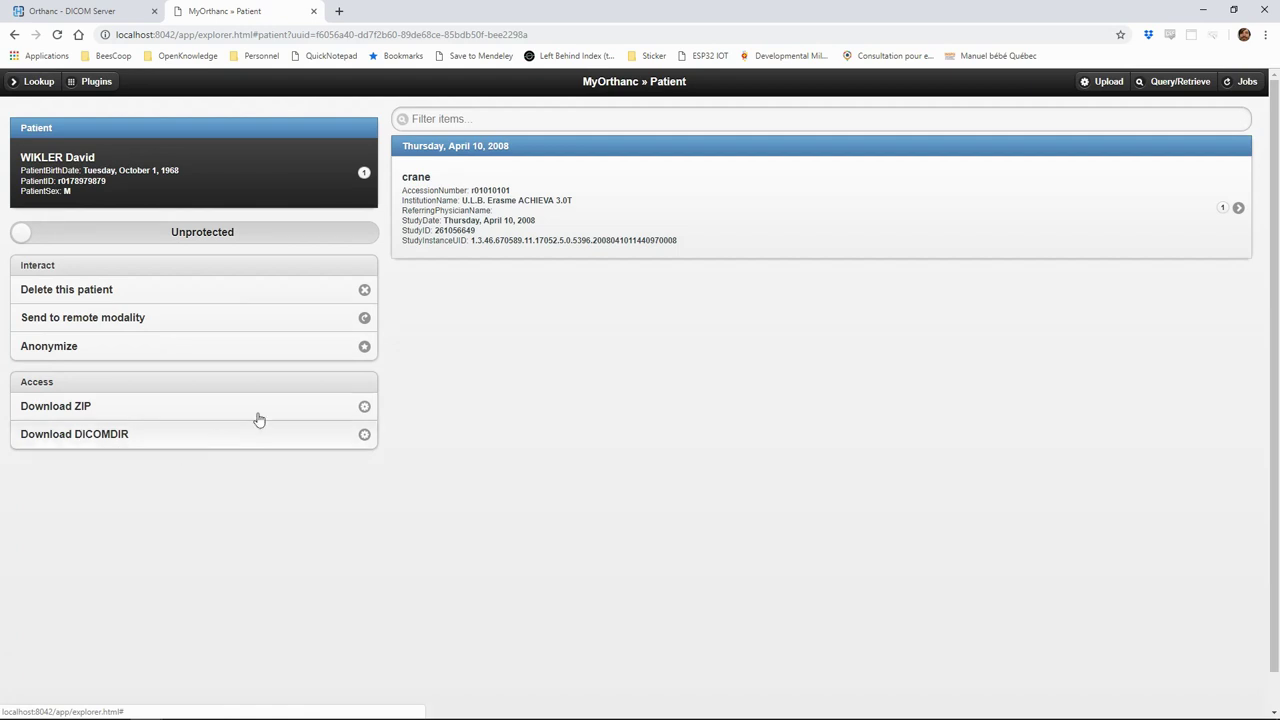
{"action": "left_click", "coordinate": [676, 195]}
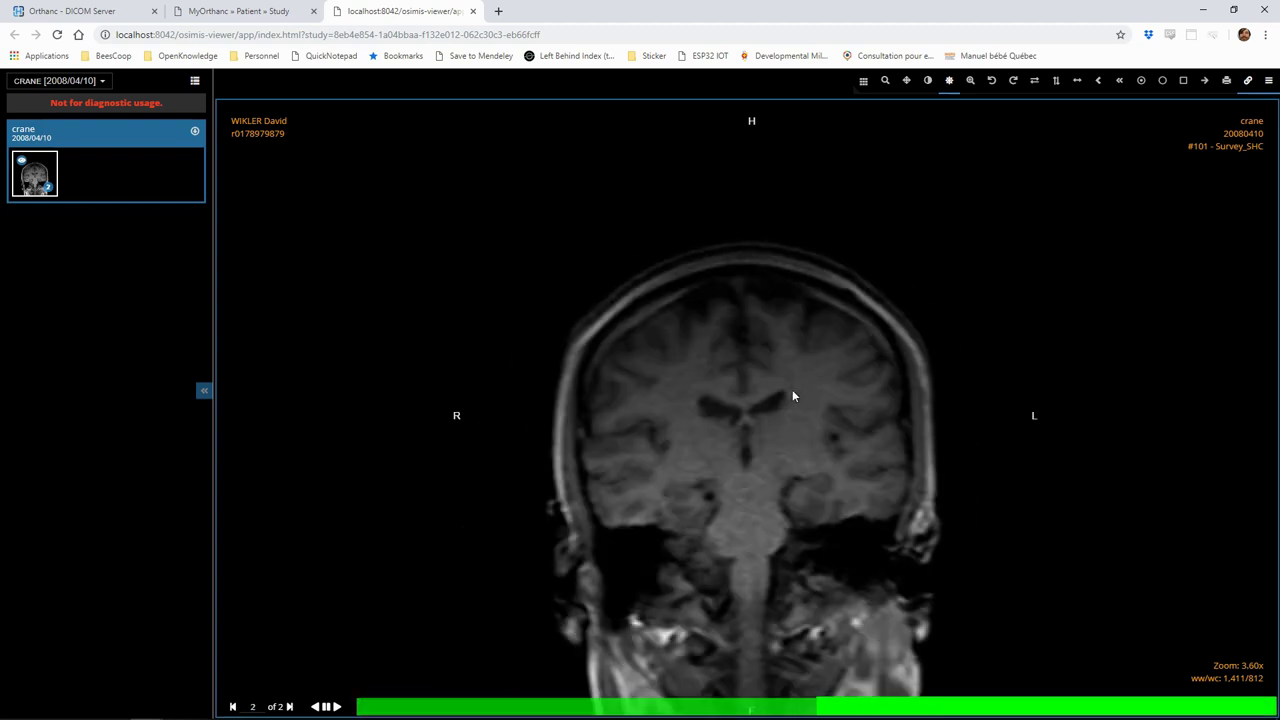
Window the brain MRI to width/center 747/387 and zoom the sagittal image to about 4.8x.
{"action": "left_click_drag", "start_coordinate": [792, 391], "coordinate": [673, 393]}
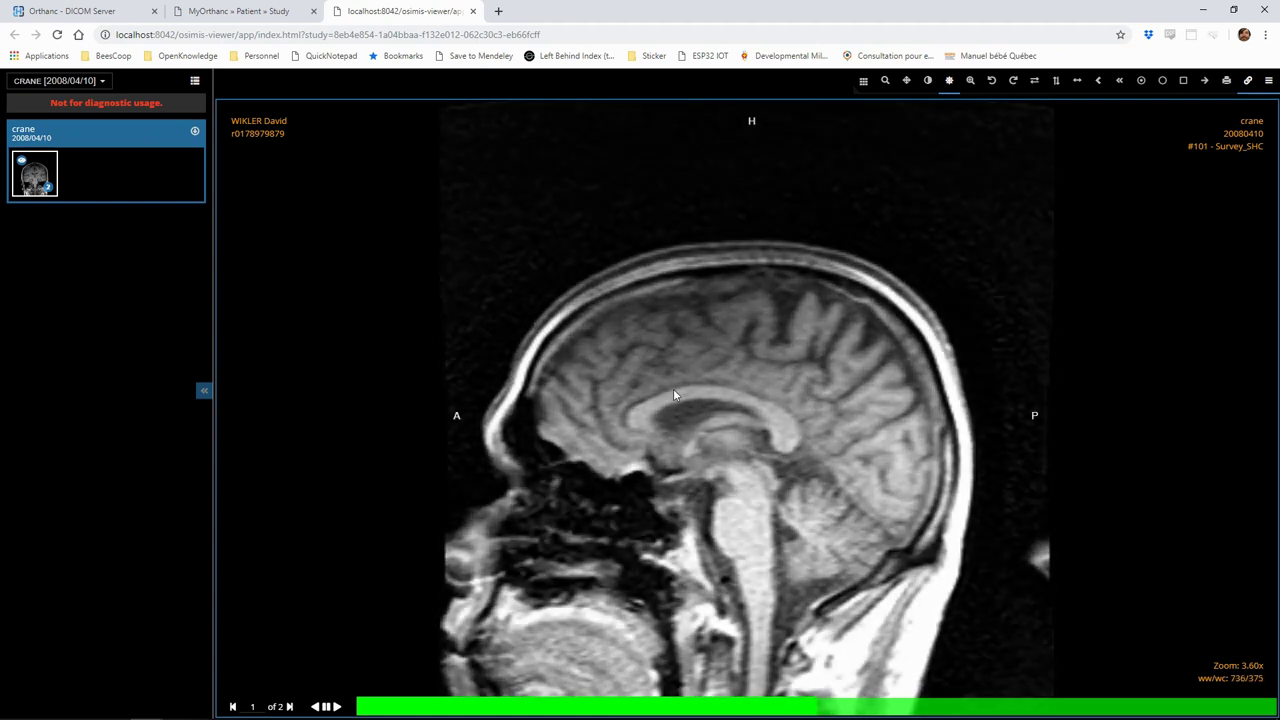
{"action": "left_click_drag", "start_coordinate": [822, 227], "coordinate": [896, 338]}
Pan the magnified sagittal image upward so the brainstem and lower skull fill the view.
{"action": "left_click_drag", "start_coordinate": [836, 420], "coordinate": [801, 255]}
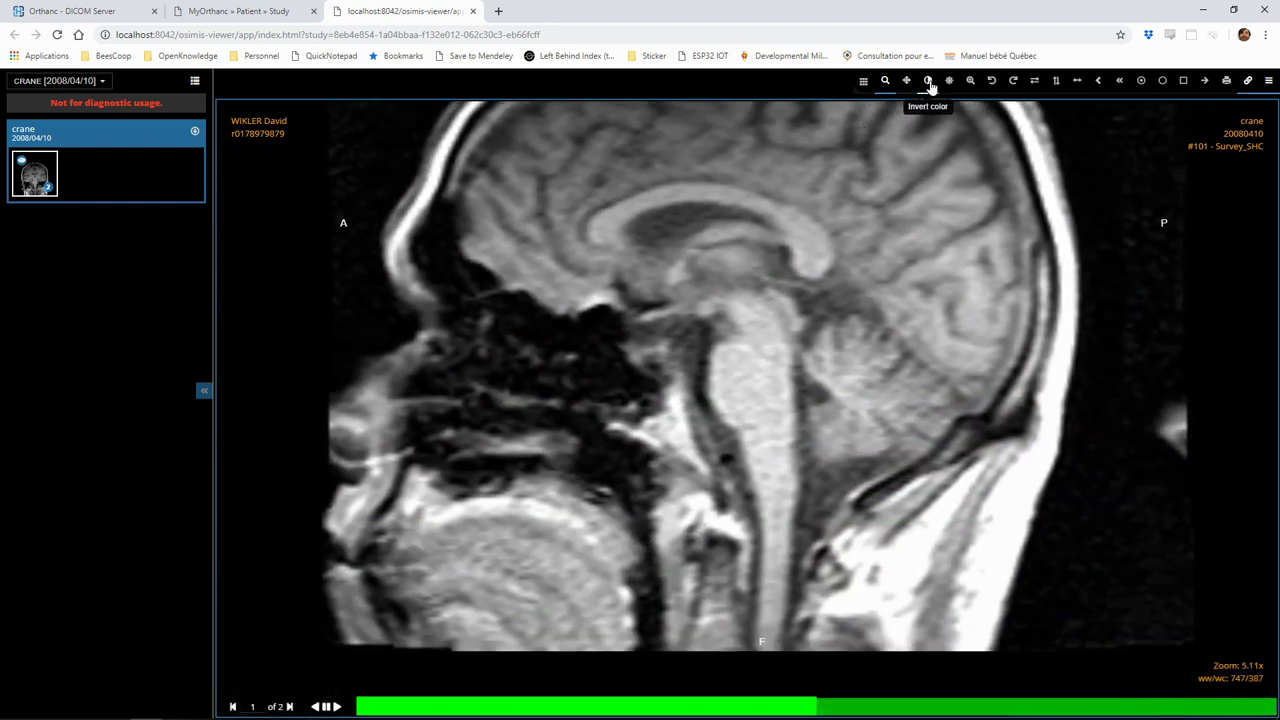
{"action": "mouse_move", "coordinate": [970, 82]}
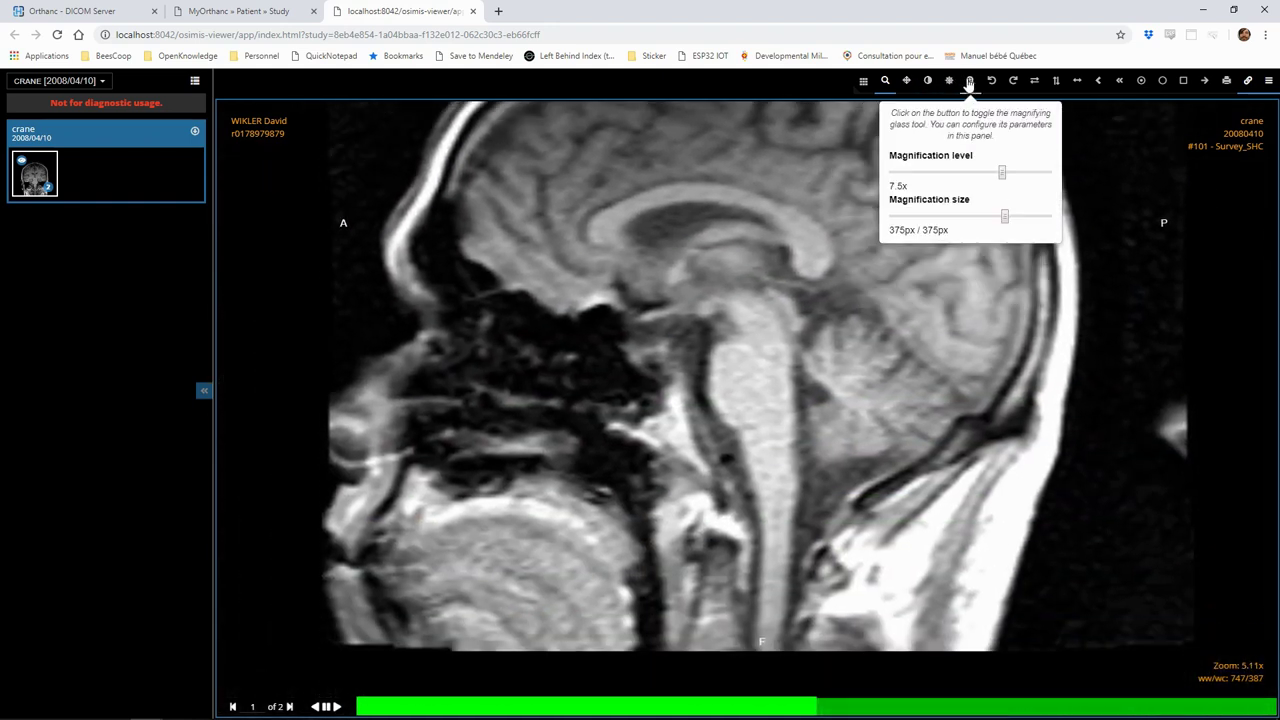
Draw a length measurement across the brain and shorten it to 47.40 mm.
{"action": "left_click", "coordinate": [1077, 82]}
{"action": "left_click_drag", "start_coordinate": [744, 233], "coordinate": [837, 258]}
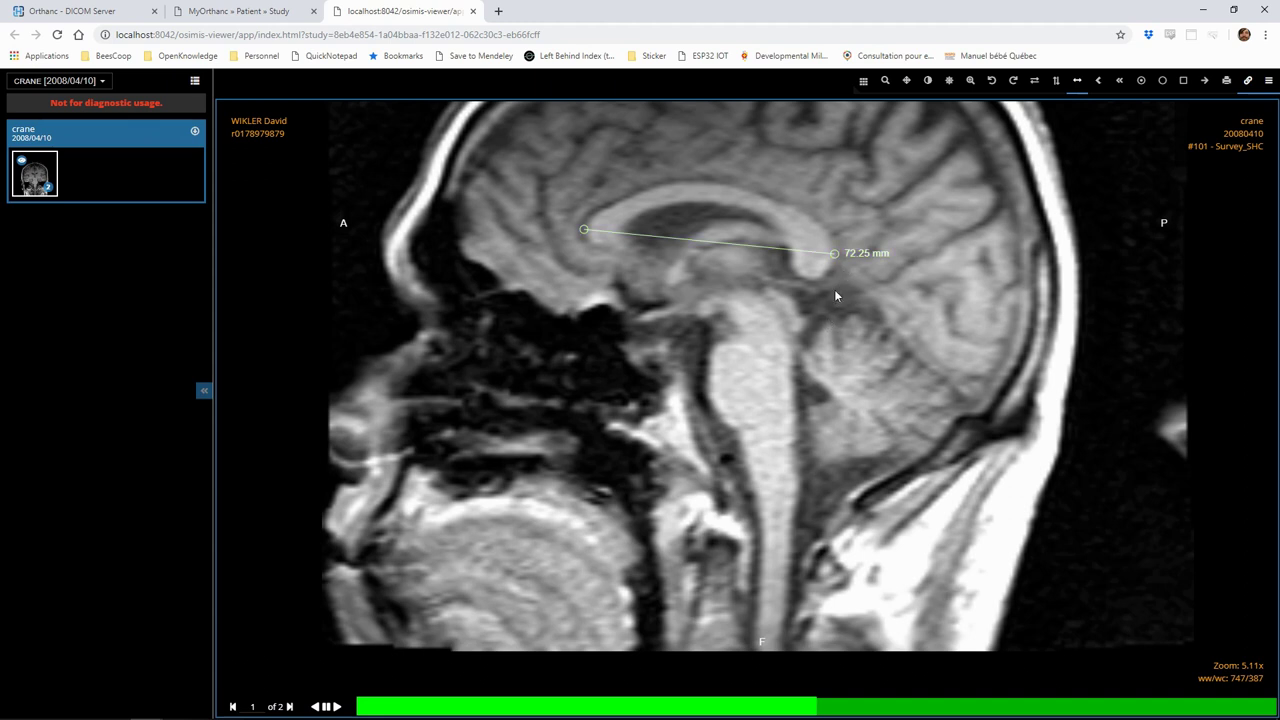
{"action": "left_click", "coordinate": [1100, 88]}
{"action": "left_click_drag", "start_coordinate": [584, 230], "coordinate": [692, 171]}
Add an 83.16° angle measurement and reposition its vertex.
{"action": "left_click_drag", "start_coordinate": [639, 274], "coordinate": [808, 356]}
{"action": "left_click", "coordinate": [905, 245]}
{"action": "left_click_drag", "start_coordinate": [800, 364], "coordinate": [735, 404]}
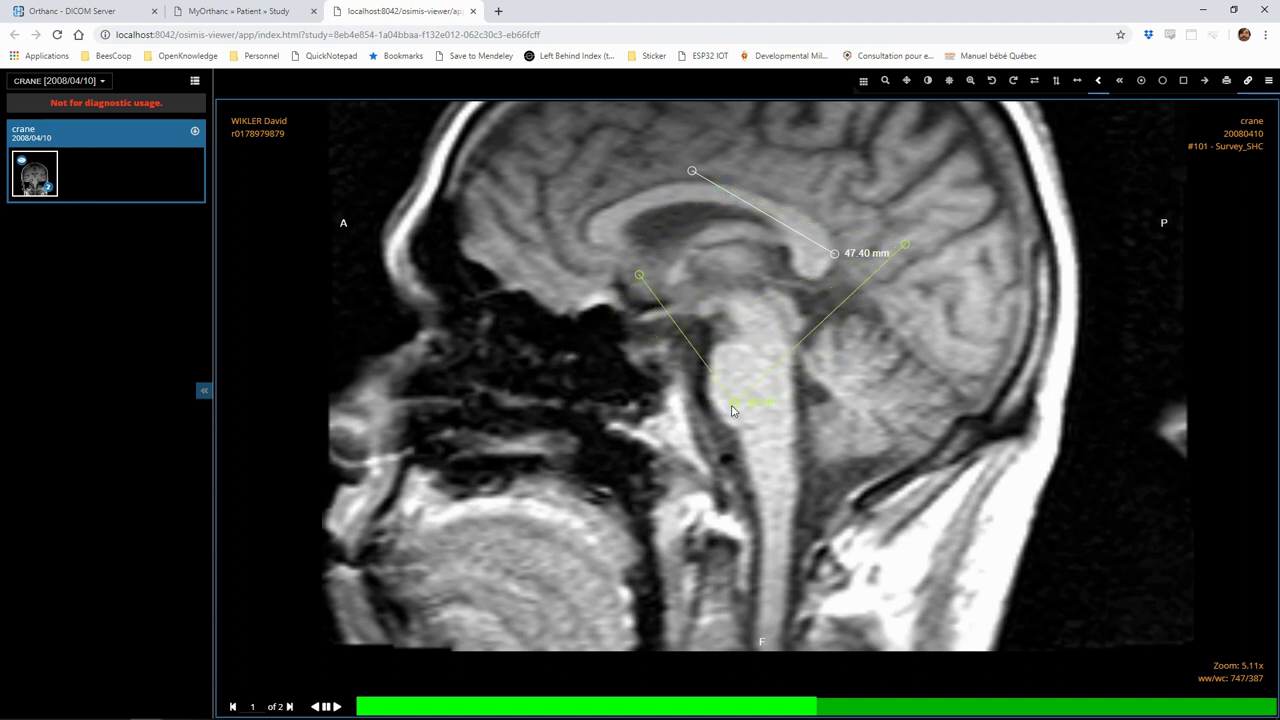
Place a pixel probe reading SP 472 near the back of the head and enable synchronized browsing.
{"action": "left_click", "coordinate": [1141, 84]}
{"action": "left_click", "coordinate": [754, 360]}
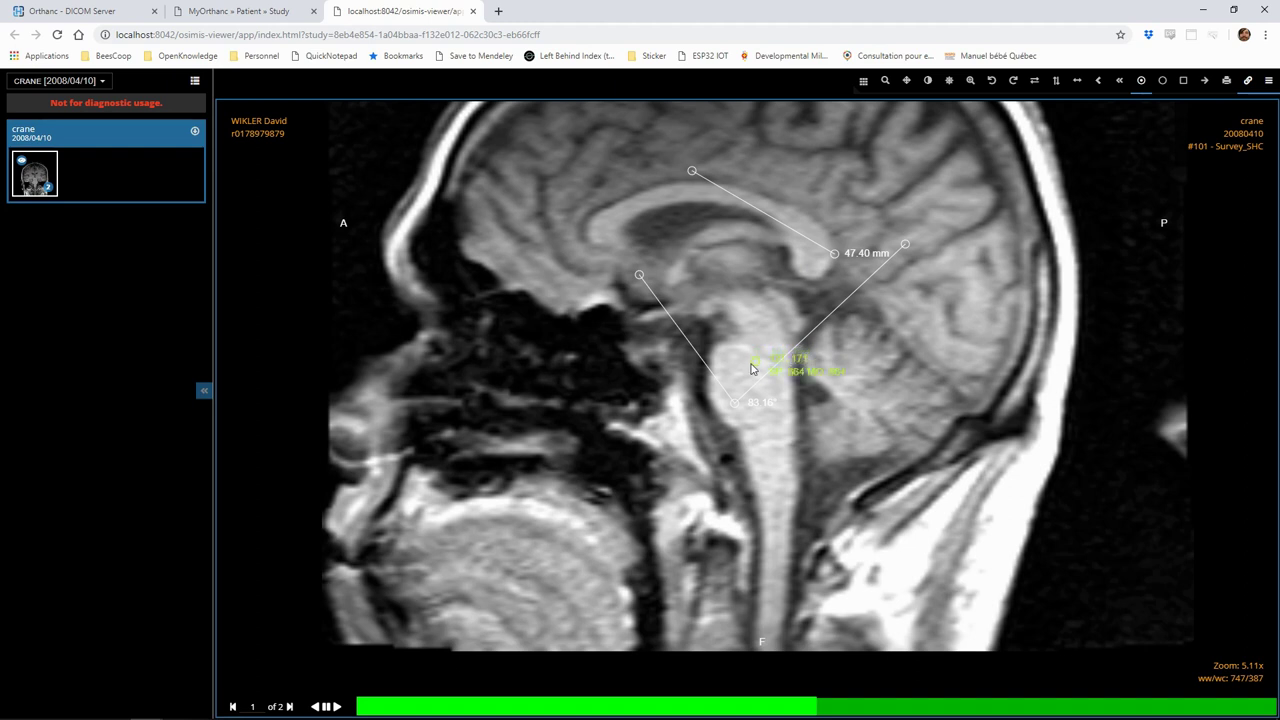
{"action": "mouse_move", "coordinate": [752, 369]}
{"action": "left_mouse_down"}
{"action": "mouse_move", "coordinate": [825, 403]}
{"action": "mouse_move", "coordinate": [1053, 219]}
{"action": "mouse_move", "coordinate": [1098, 241]}
{"action": "mouse_move", "coordinate": [1108, 262]}
{"action": "mouse_move", "coordinate": [1039, 259]}
{"action": "left_mouse_up"}
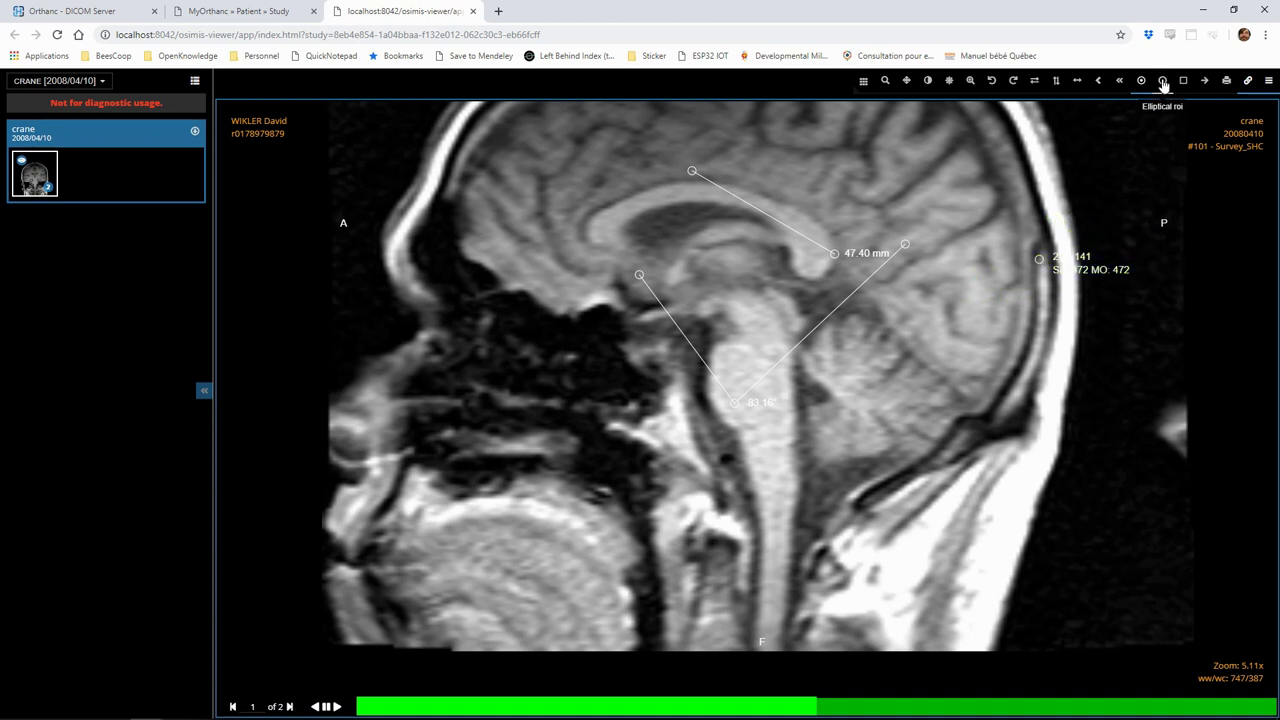
{"action": "left_click", "coordinate": [1247, 82]}
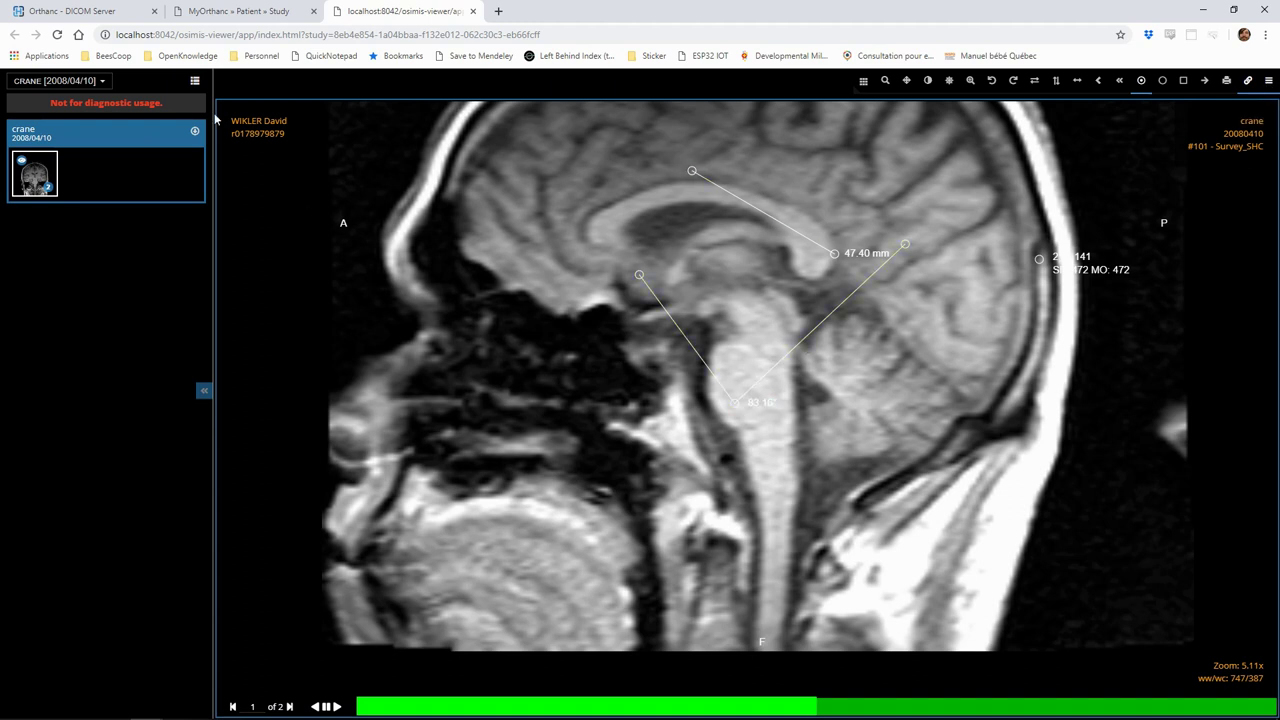
Close the Osimis viewer, view the Survey_SHC series' last coronal image, then open Instance 5's DICOM tags.
{"action": "middle_click", "coordinate": [357, 12]}
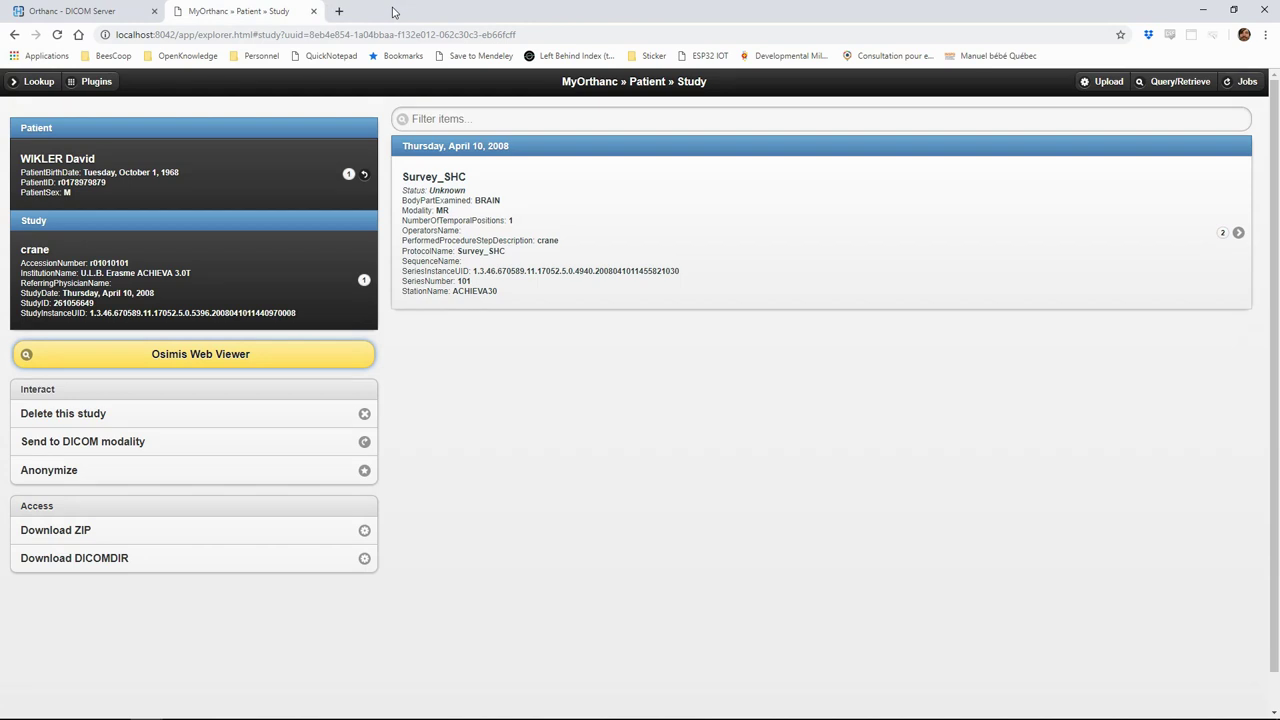
{"action": "left_click", "coordinate": [724, 240]}
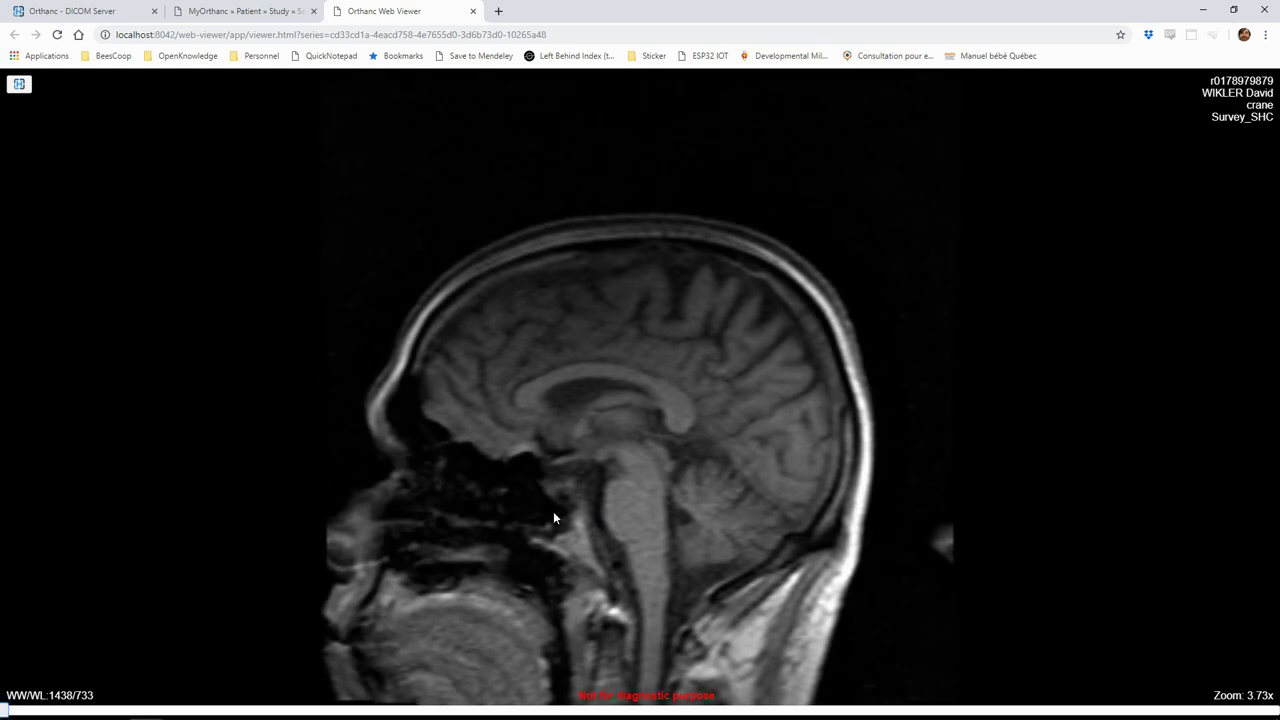
{"action": "left_click", "coordinate": [680, 710]}
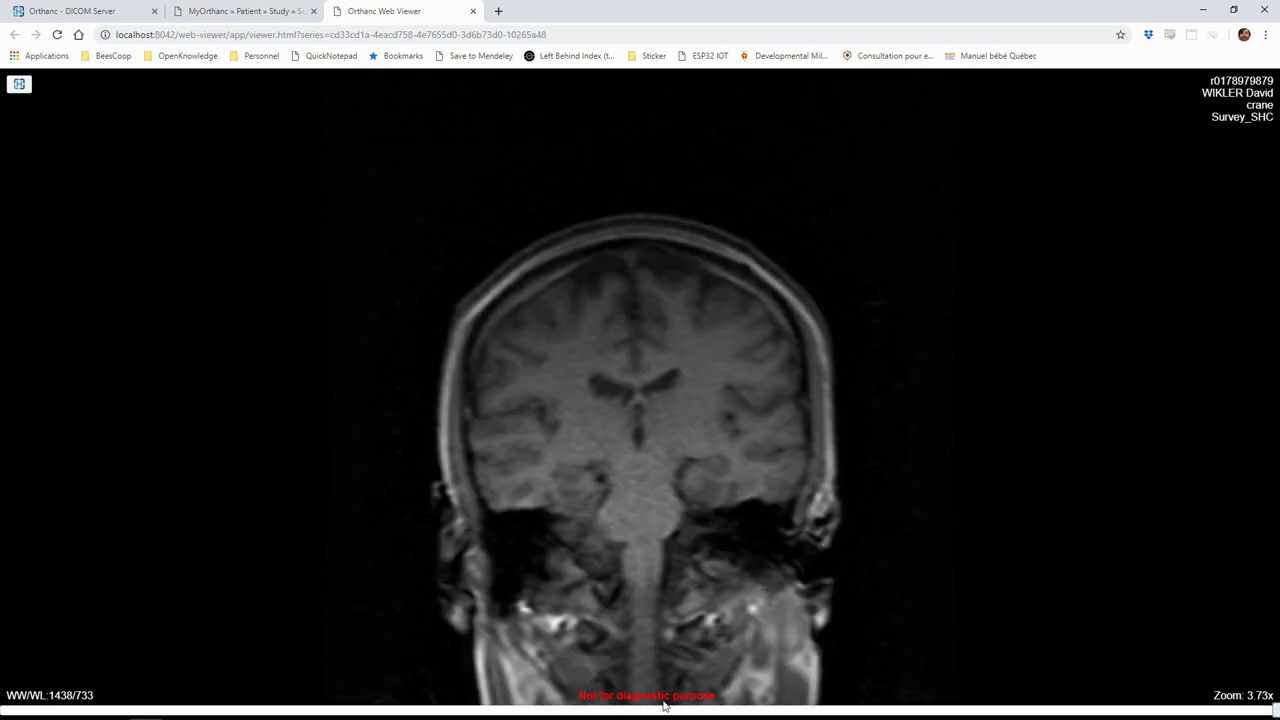
{"action": "middle_click", "coordinate": [388, 9]}
{"action": "left_click", "coordinate": [704, 274]}
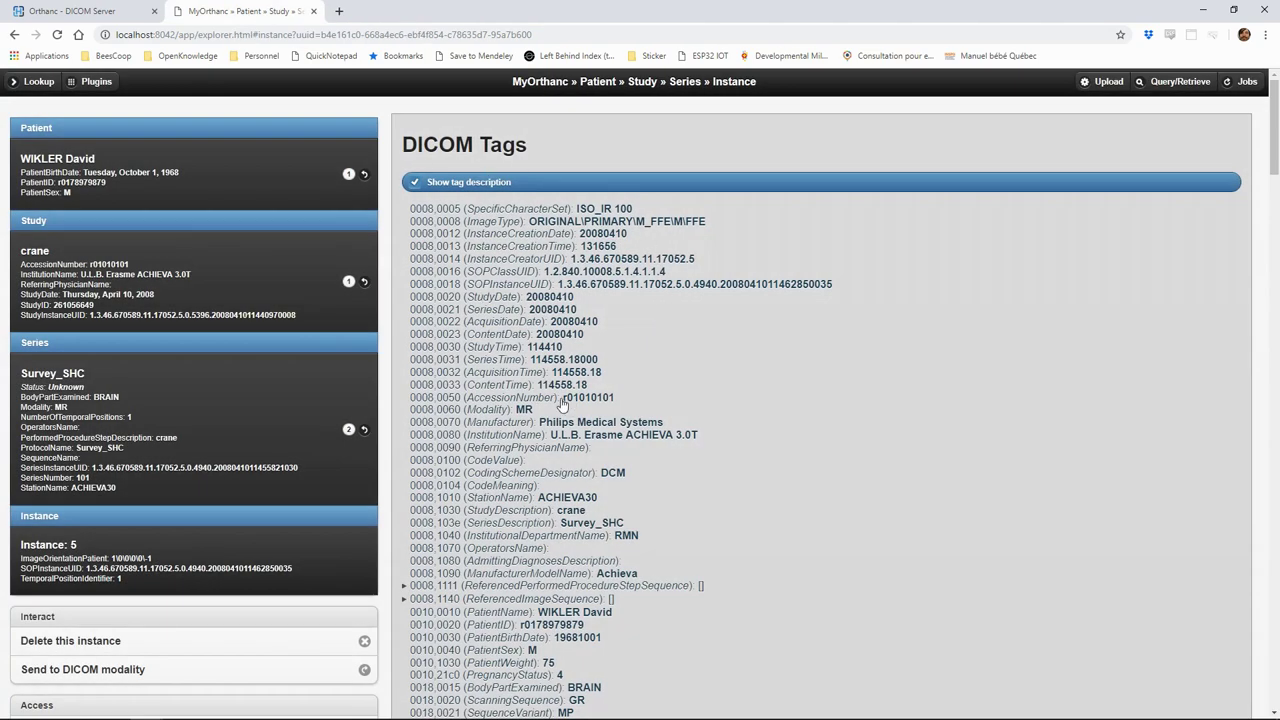
{"action": "scroll", "coordinate": [590, 430], "scroll_direction": "down", "scroll_amount": 2}
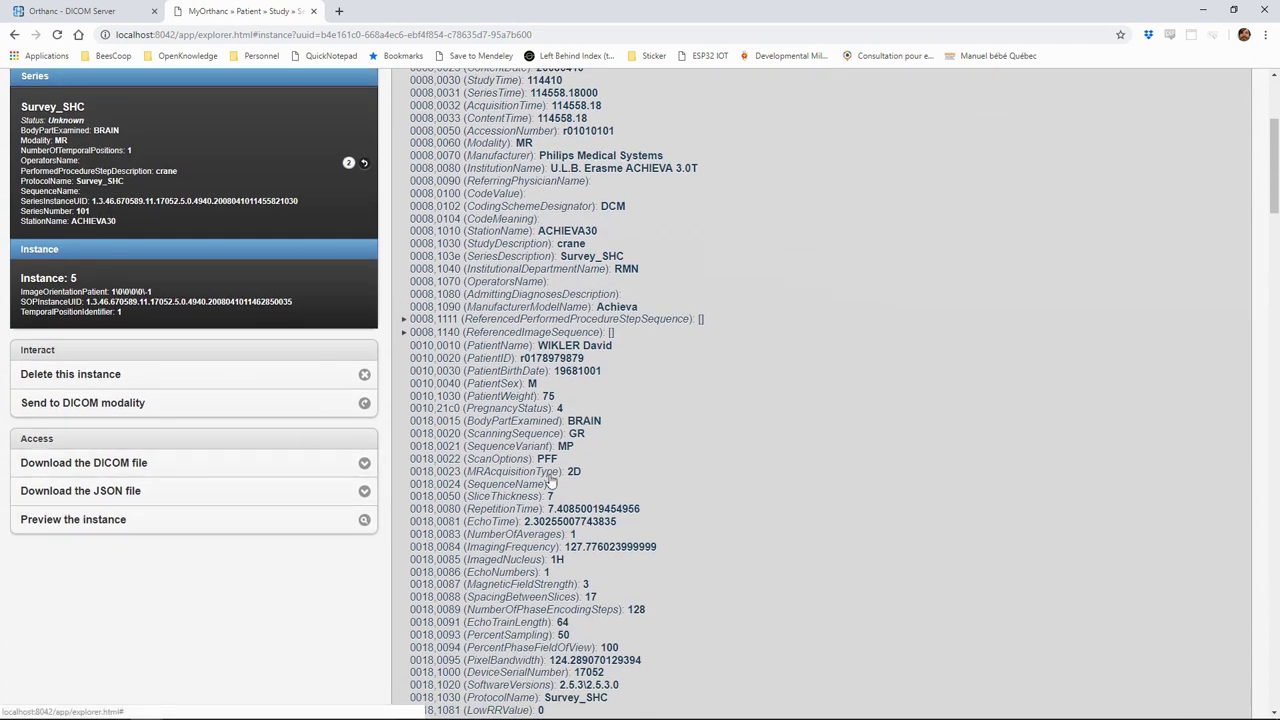
{"action": "scroll", "coordinate": [620, 410], "scroll_direction": "up", "scroll_amount": 3}
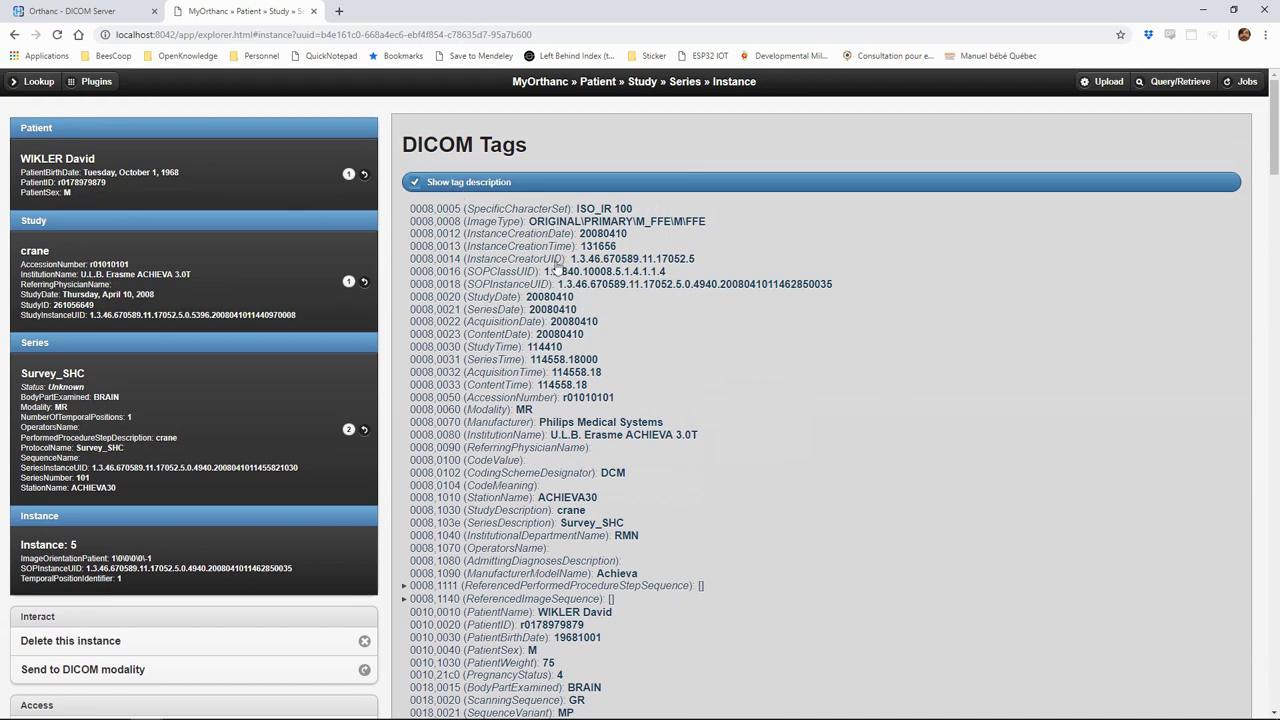
{"action": "scroll", "coordinate": [545, 272], "scroll_direction": "down", "scroll_amount": 7}
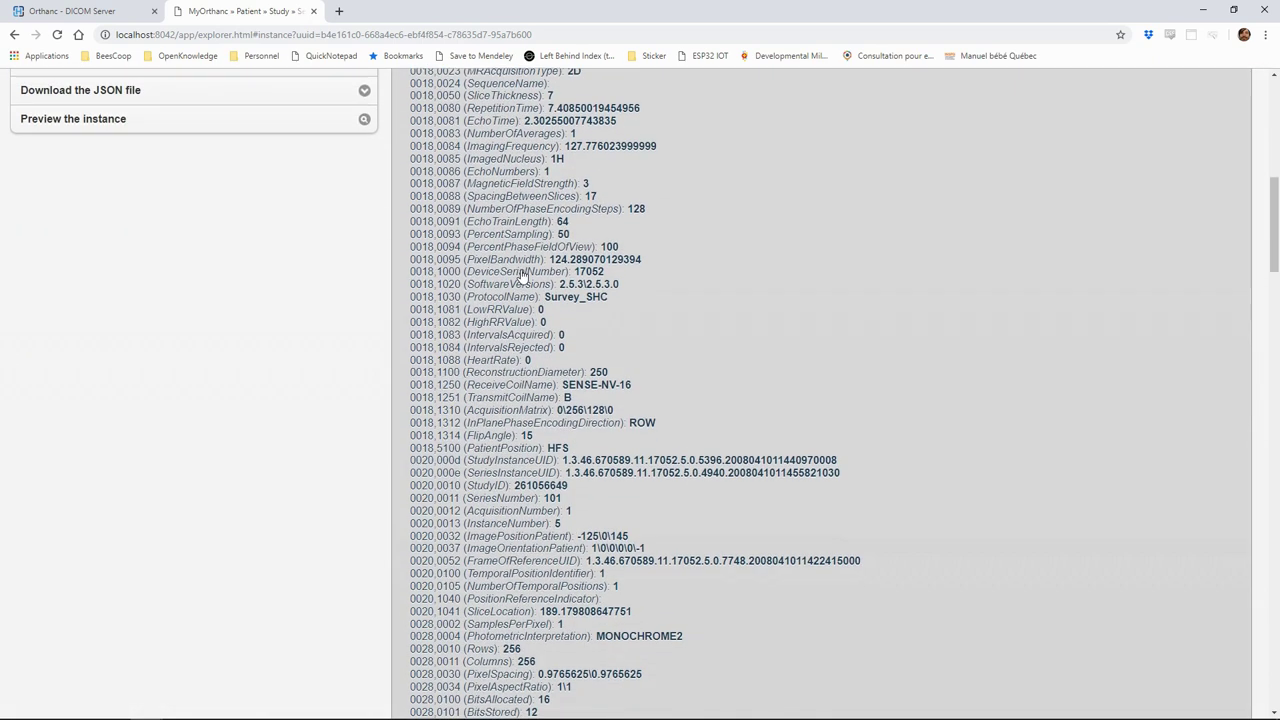
{"action": "scroll", "coordinate": [521, 276], "scroll_direction": "down", "scroll_amount": 15}
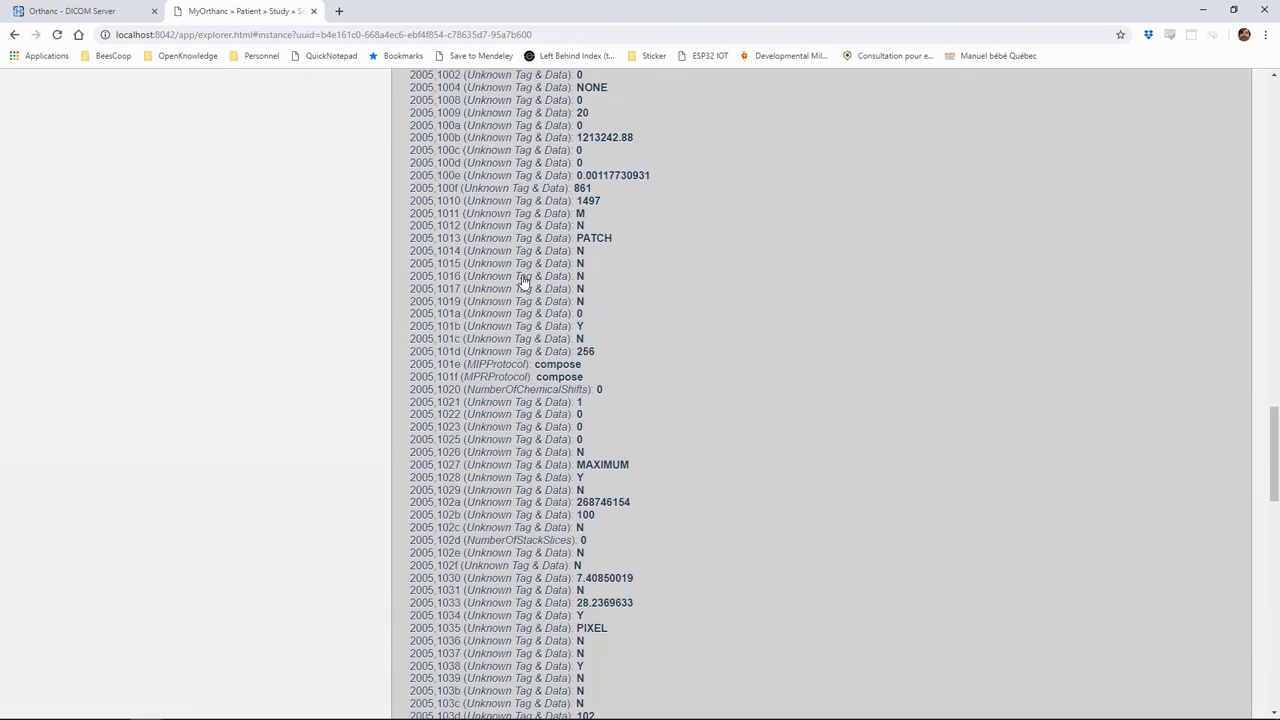
{"action": "scroll", "coordinate": [521, 283], "scroll_direction": "down", "scroll_amount": 7}
{"action": "scroll", "coordinate": [521, 280], "scroll_direction": "up", "scroll_amount": 3}
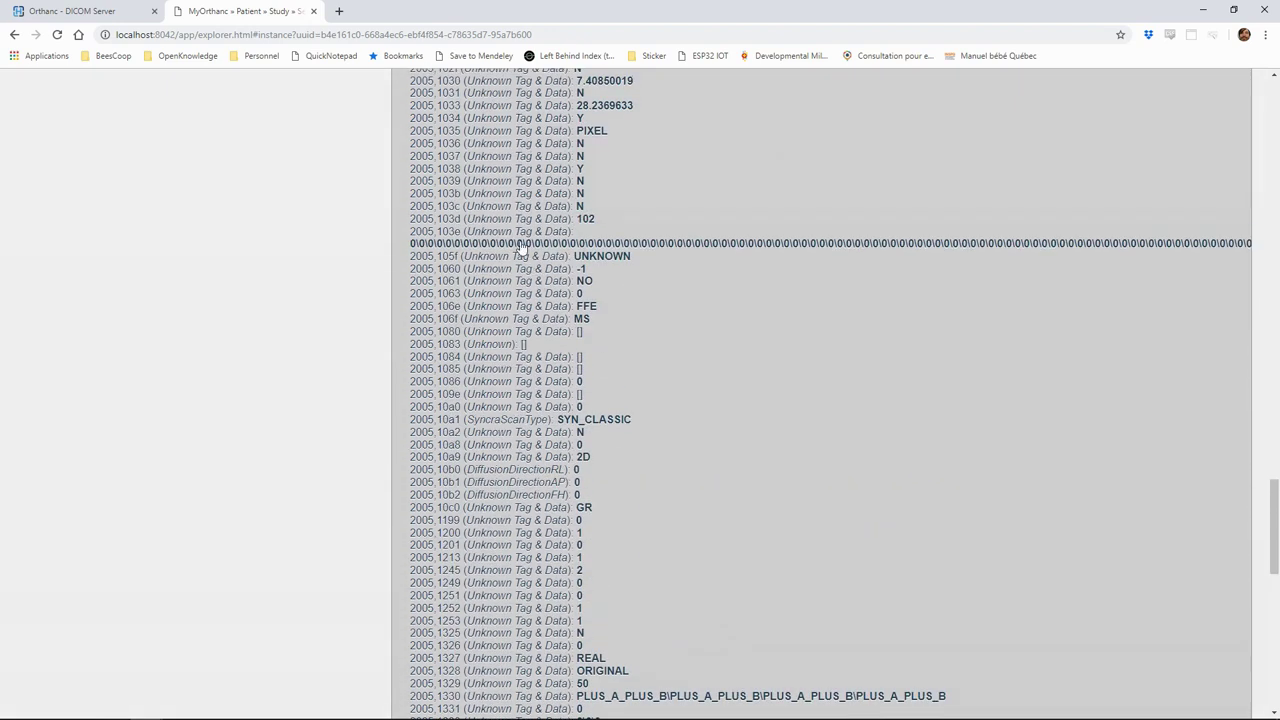
{"action": "scroll", "coordinate": [737, 280], "scroll_direction": "down", "scroll_amount": 3}
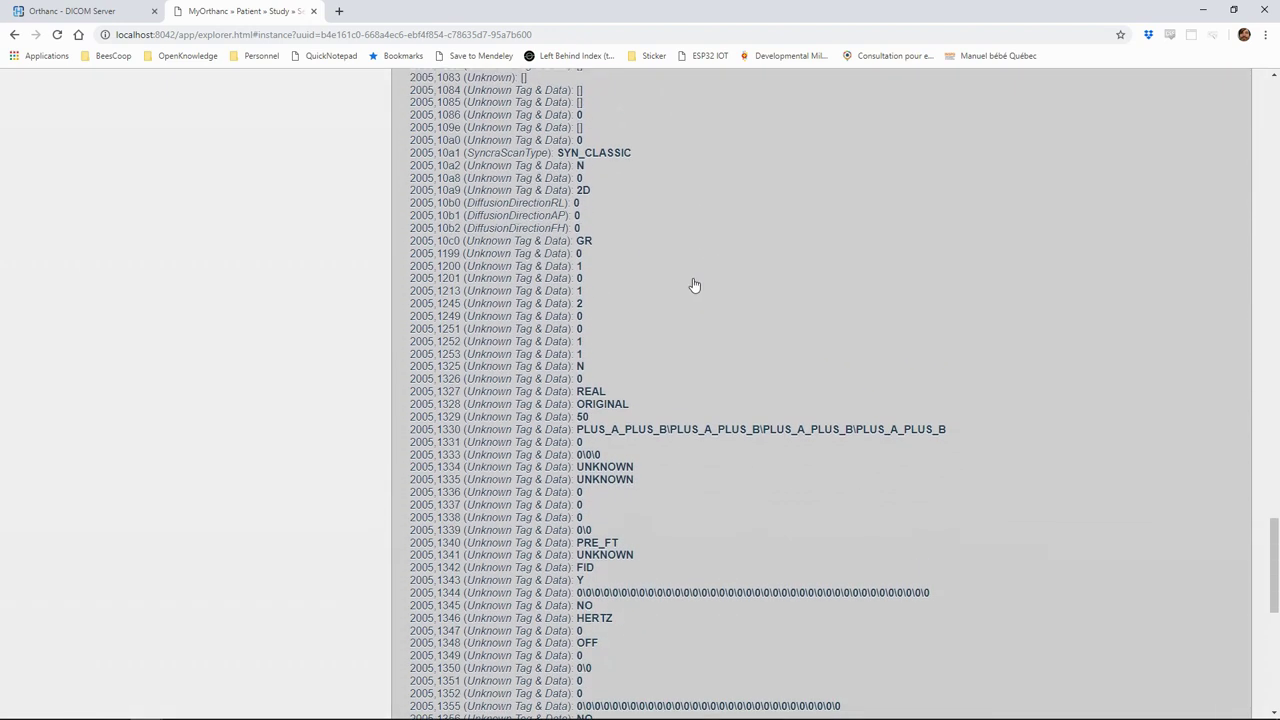
{"action": "scroll", "coordinate": [694, 286], "scroll_direction": "down", "scroll_amount": 7}
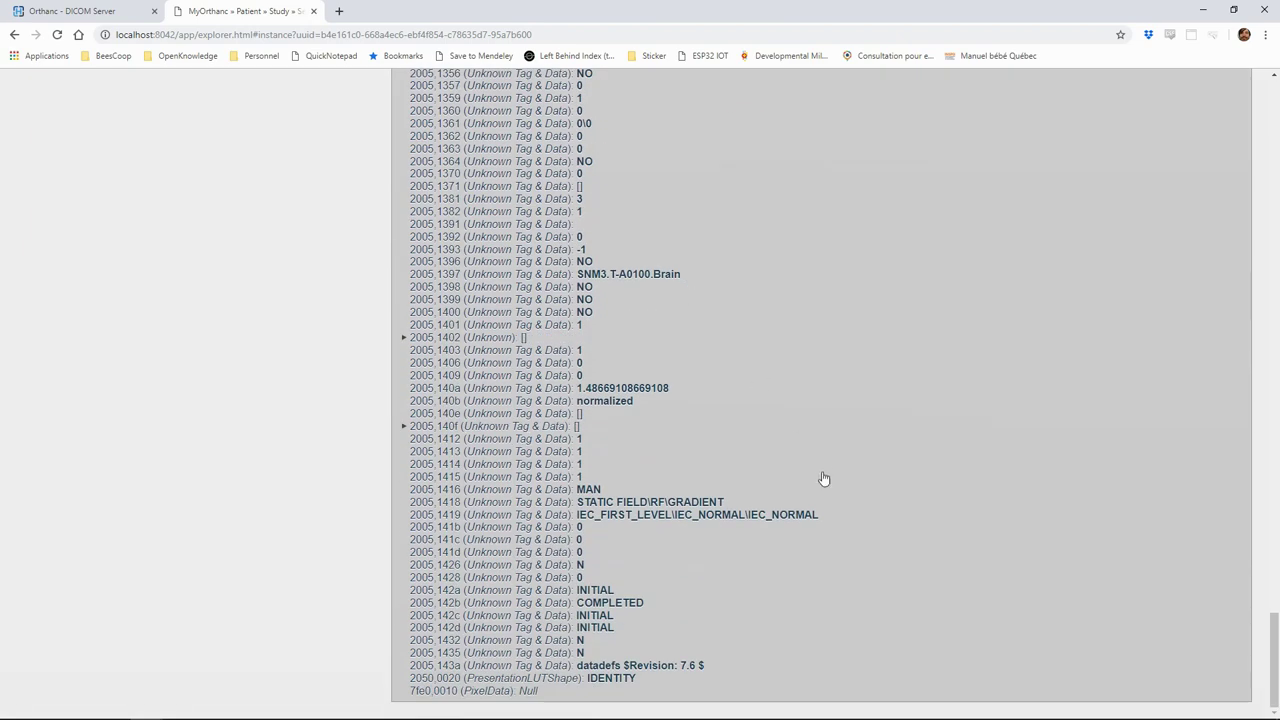
{"action": "left_click_drag", "start_coordinate": [1273, 657], "coordinate": [1273, 115]}
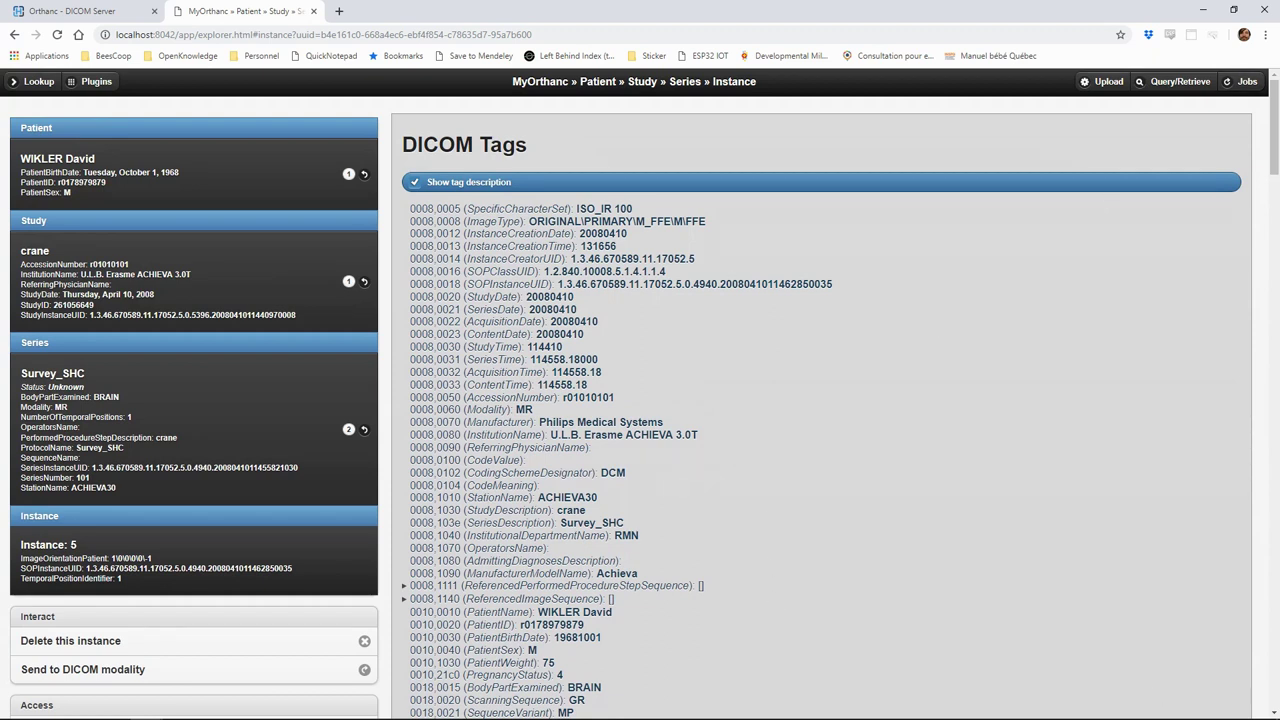
Preview Instance 5's image, close the preview, then navigate up to the patient's page.
{"action": "scroll", "coordinate": [100, 577], "scroll_direction": "down", "scroll_amount": 3}
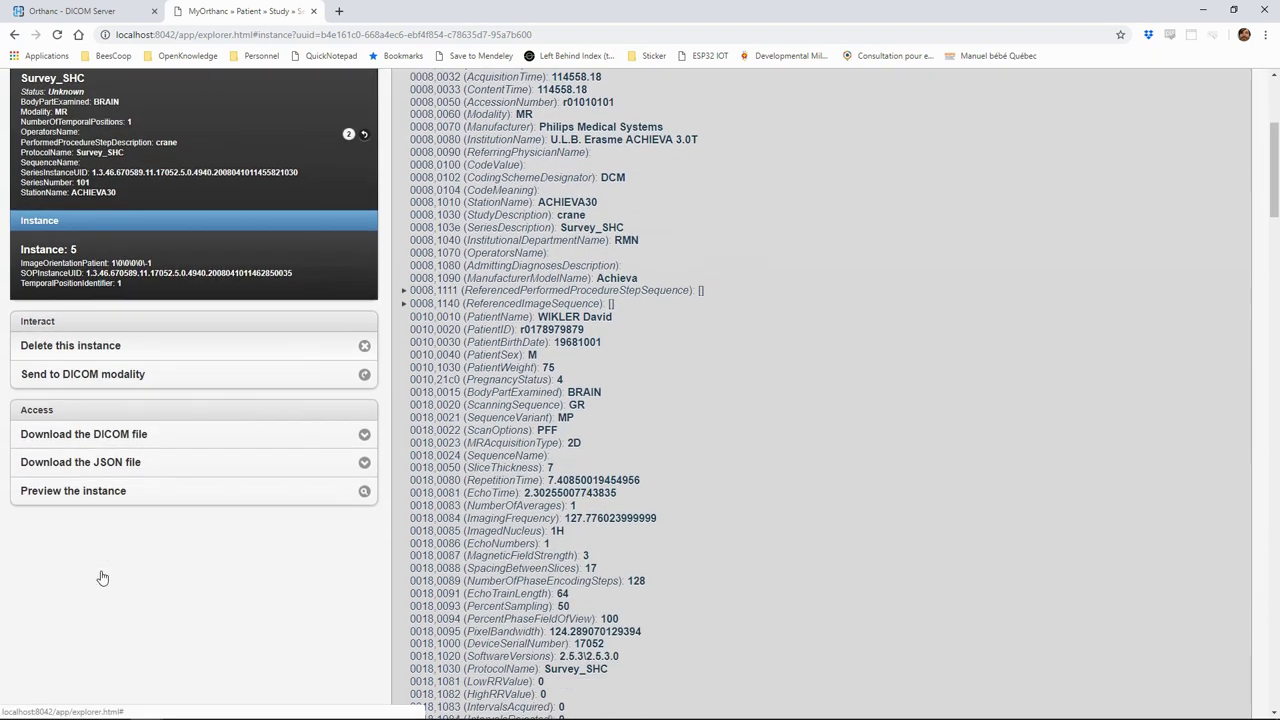
{"action": "left_click", "coordinate": [112, 468]}
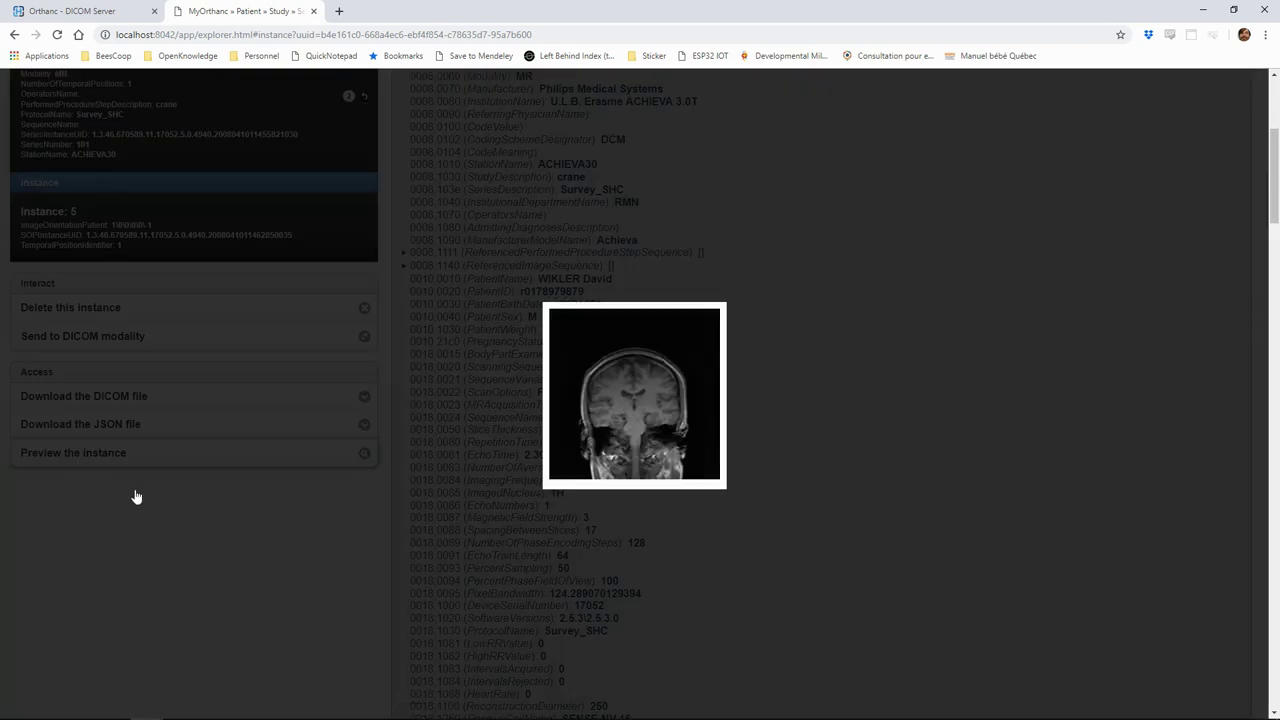
{"action": "left_click", "coordinate": [714, 497]}
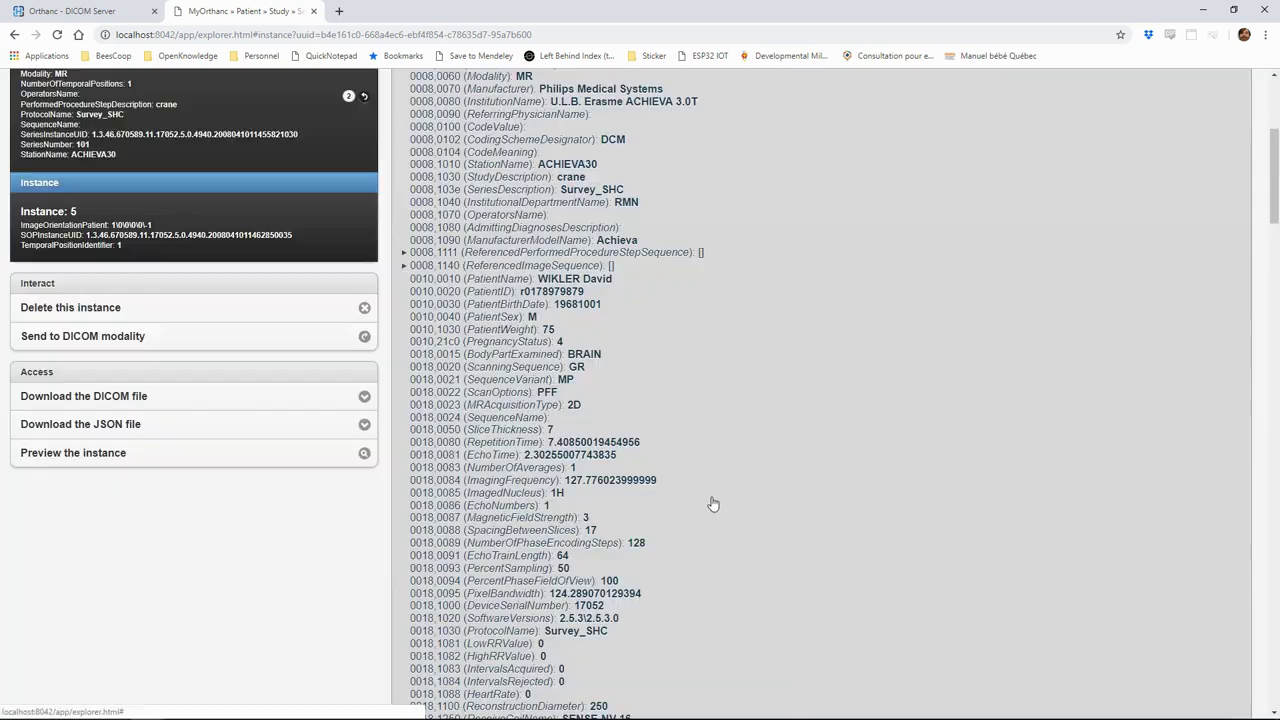
{"action": "scroll", "coordinate": [650, 480], "scroll_direction": "up", "scroll_amount": 3}
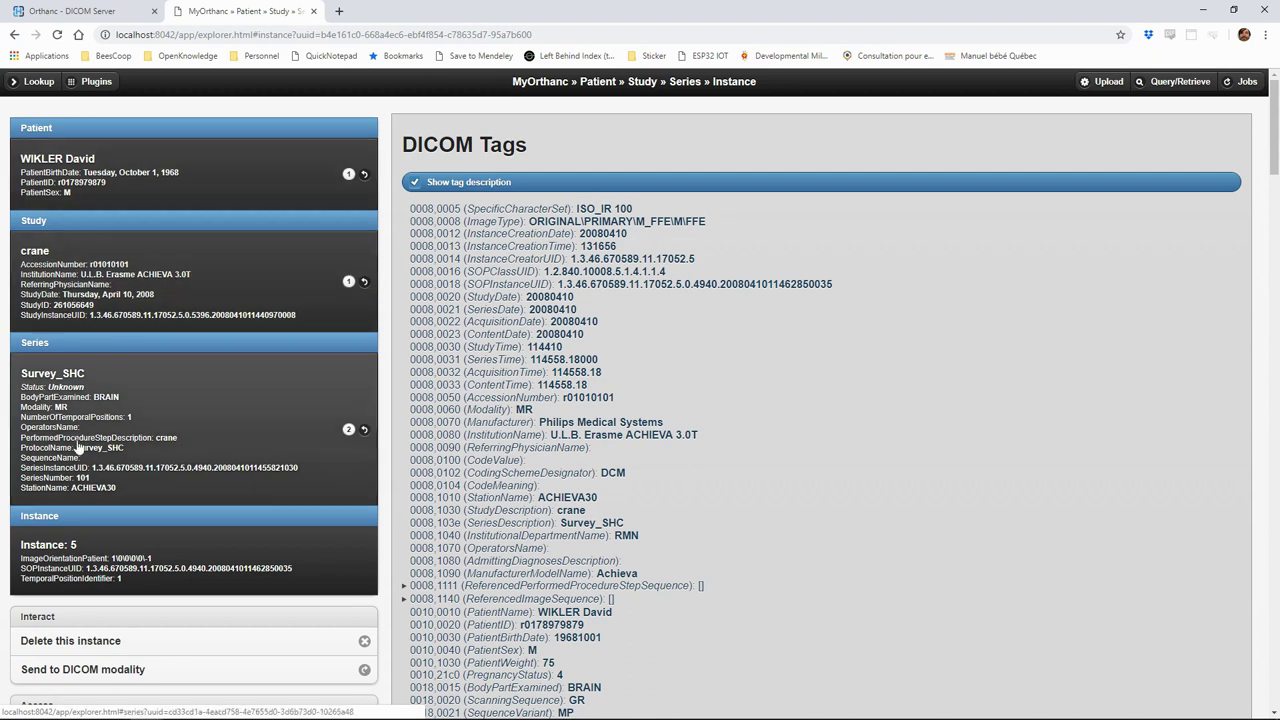
{"action": "left_click", "coordinate": [70, 172]}
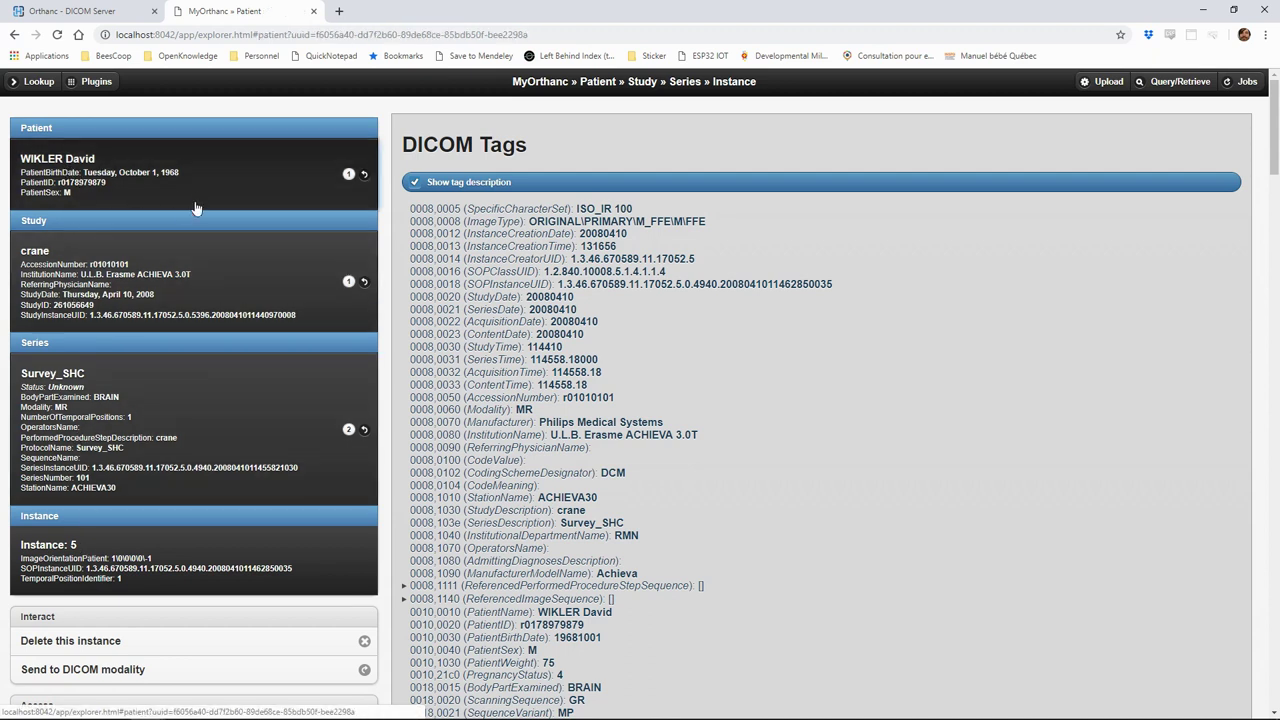